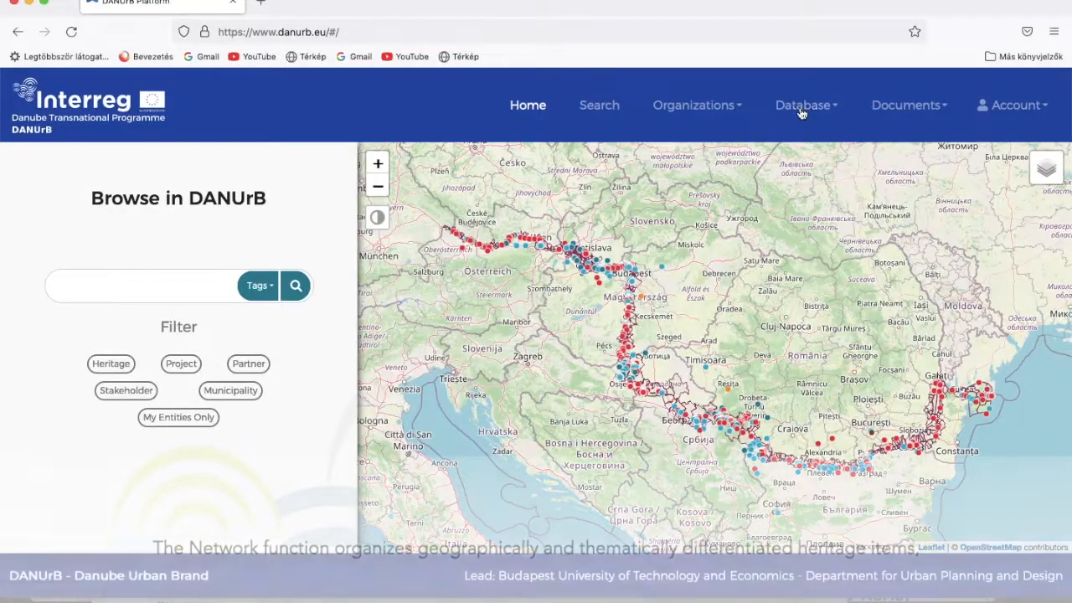
# Open the Szigetzug region from the Database Regions list
pyautogui.click(802, 107)
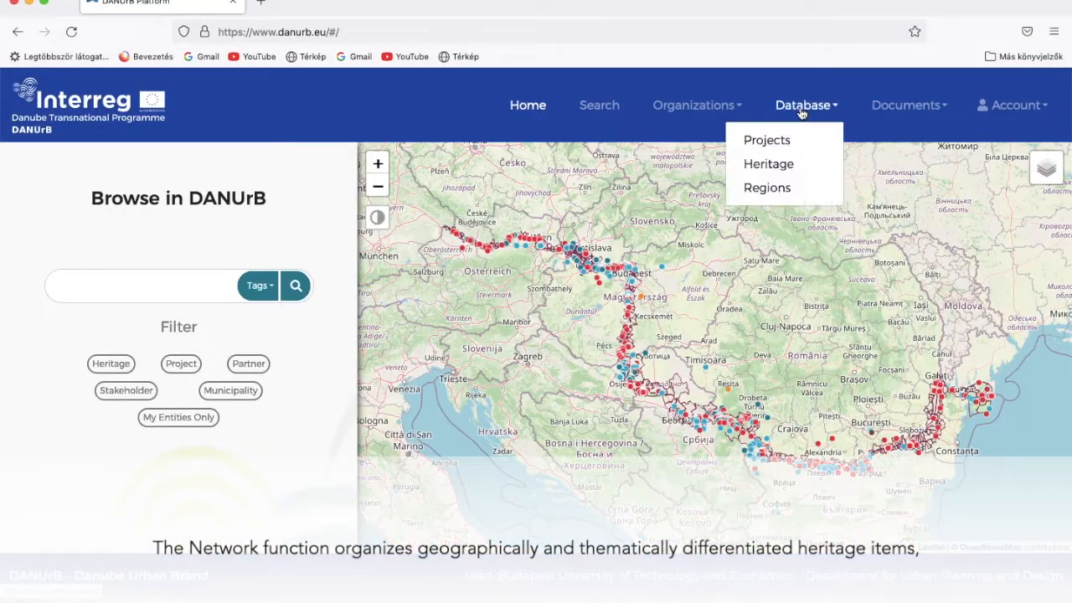
pyautogui.click(767, 188)
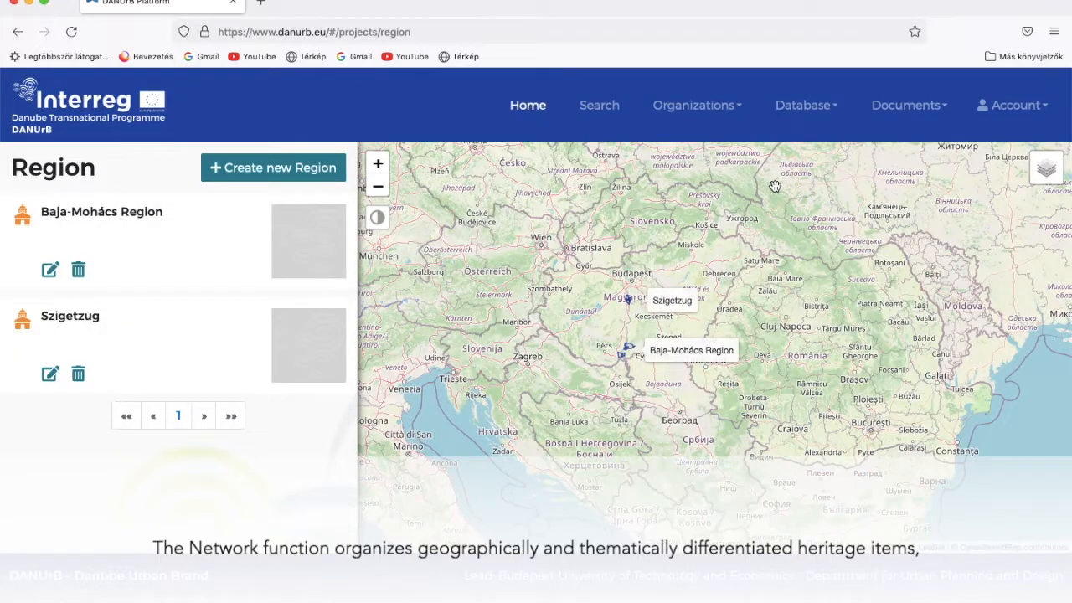
pyautogui.click(669, 299)
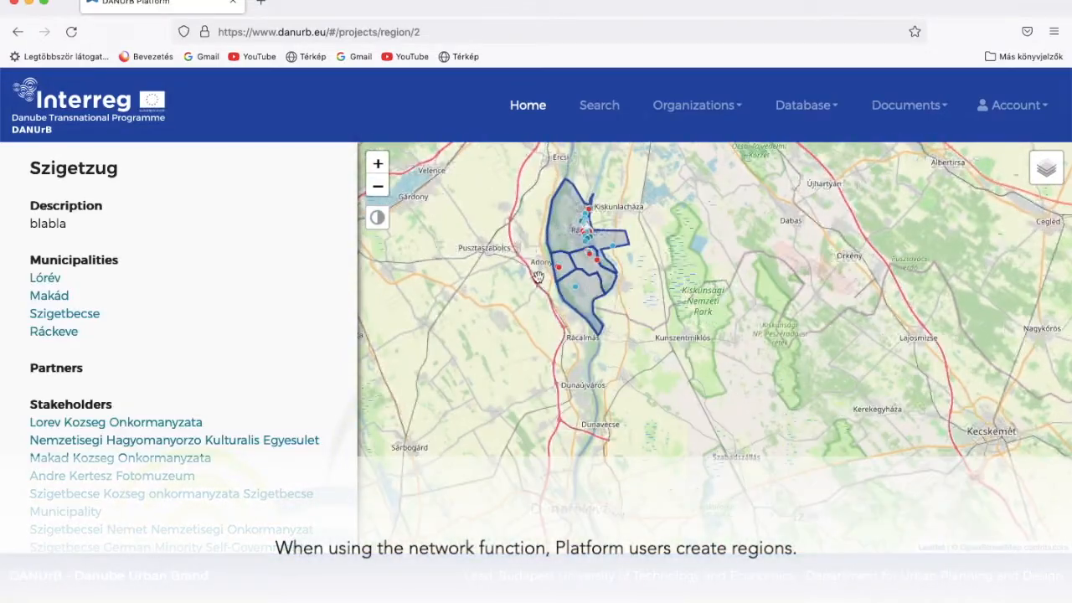
# Pan and zoom the region map onto Ráckeve's heritage markers
pyautogui.moveTo(538, 278); pyautogui.dragTo(580, 346)
pyautogui.scroll(5, 618, 323)
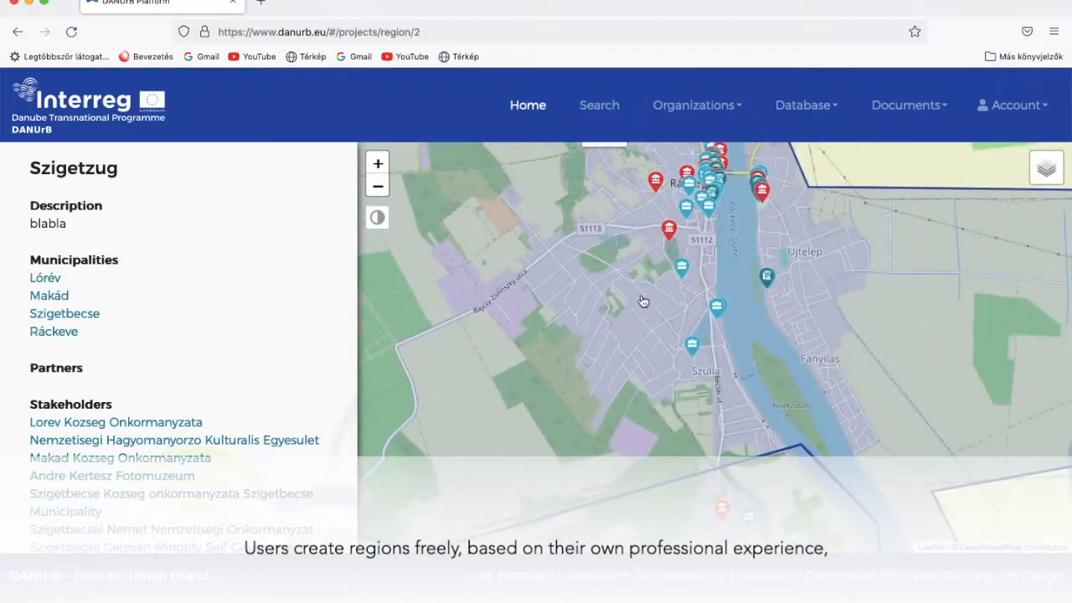
pyautogui.moveTo(643, 302); pyautogui.dragTo(649, 420)
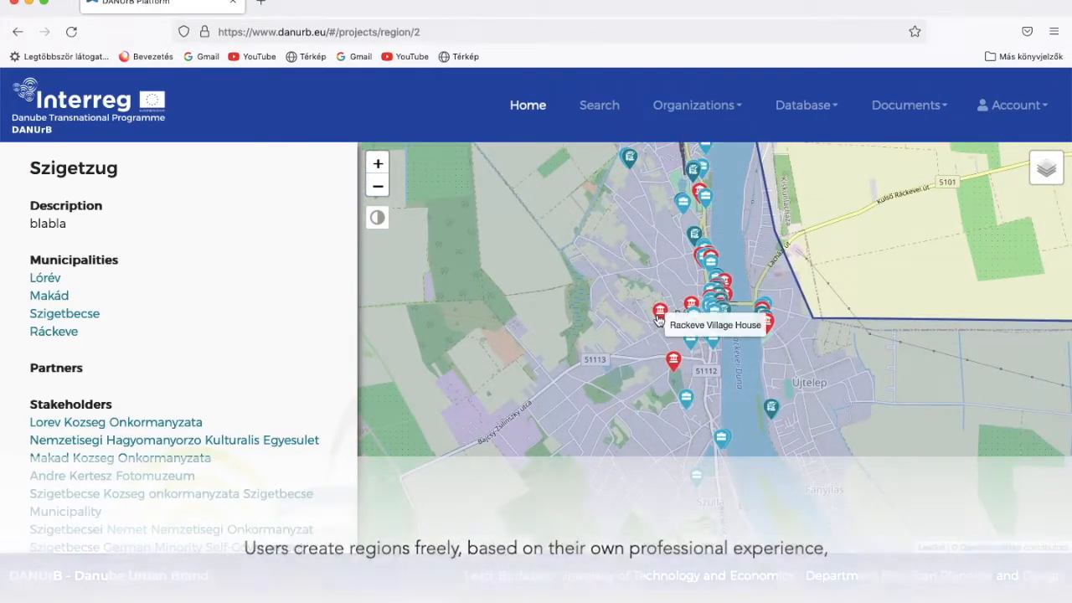
pyautogui.moveTo(670, 365)
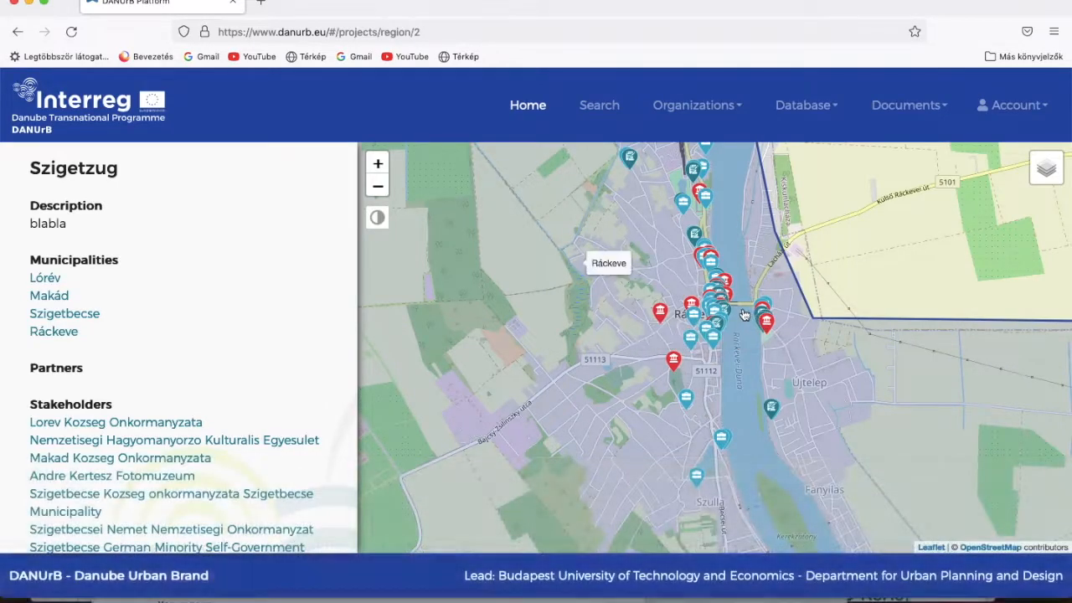
pyautogui.moveTo(729, 308)
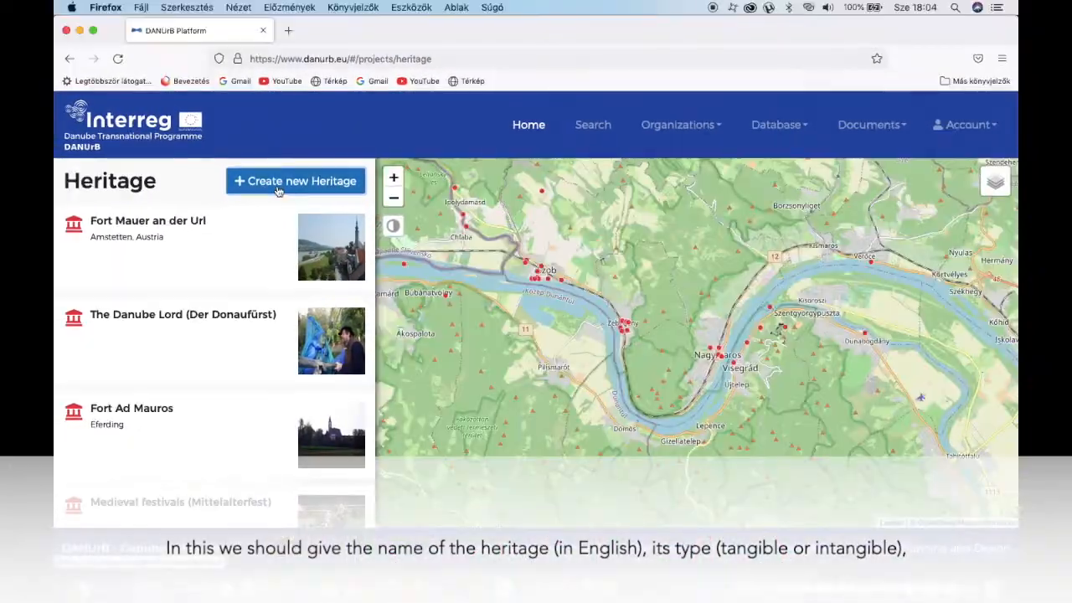
# Start a new heritage named 'Tutorial test 001' with type Tangible
pyautogui.click(282, 183)
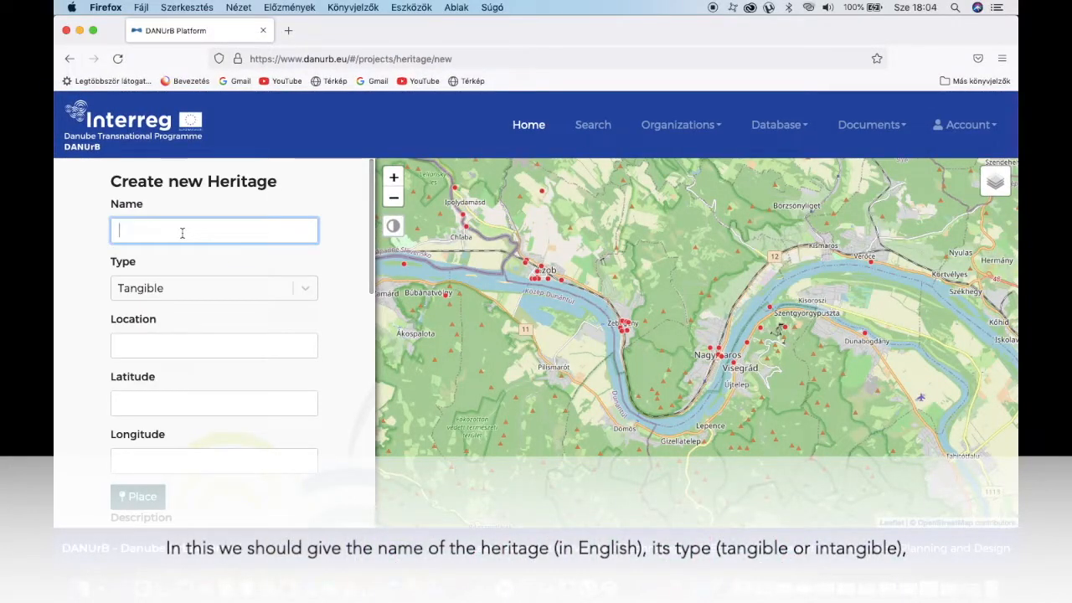
pyautogui.write('Tutorial test 001')
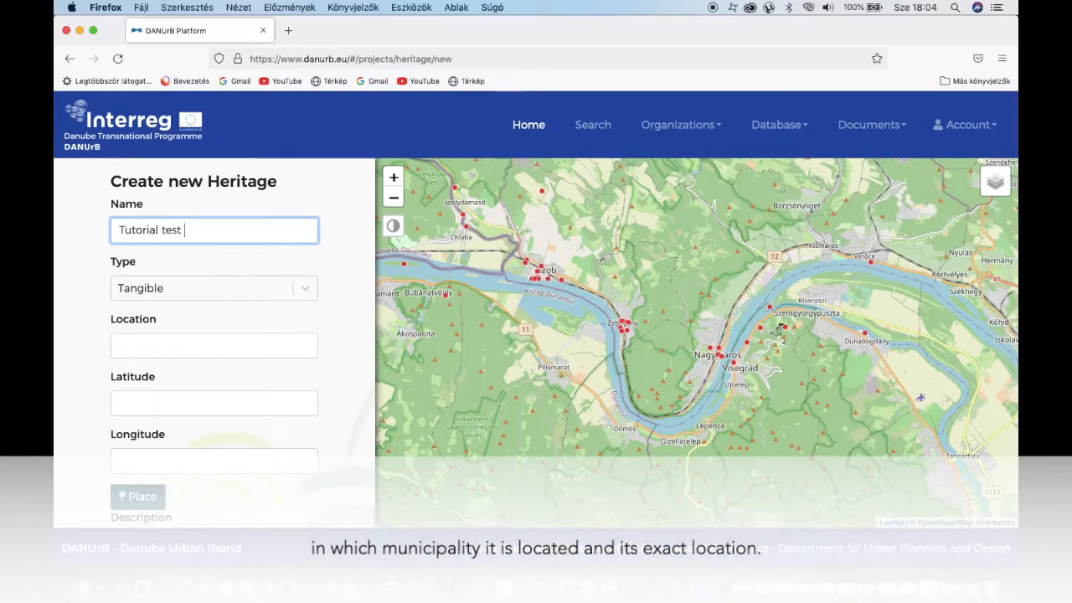
pyautogui.click(306, 289)
pyautogui.click(217, 323)
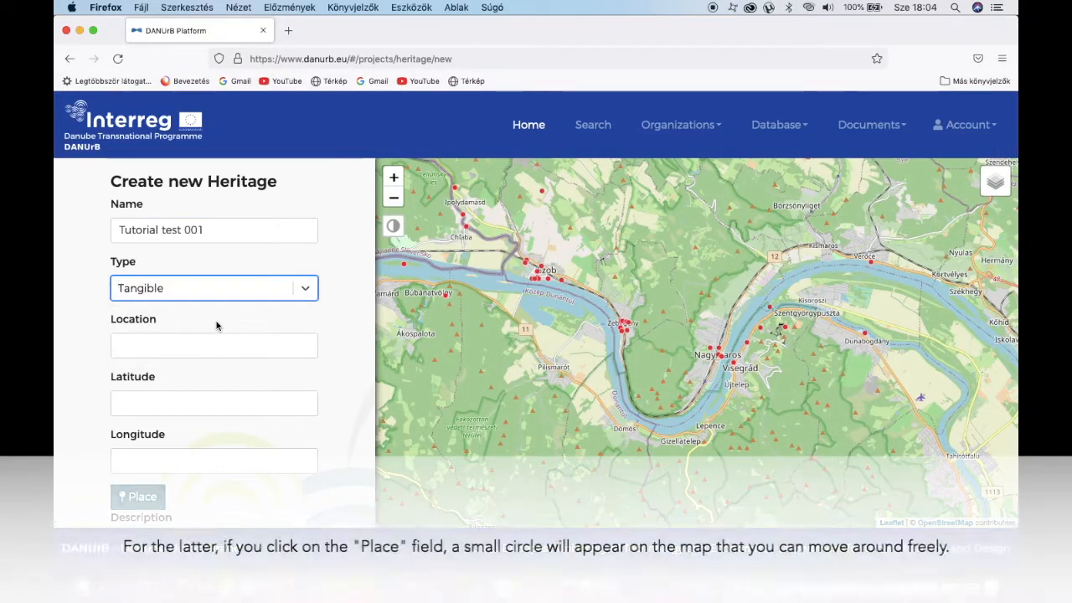
# Set location Test, drop a map pin near Nagymaros, and add description Test
pyautogui.click(176, 346)
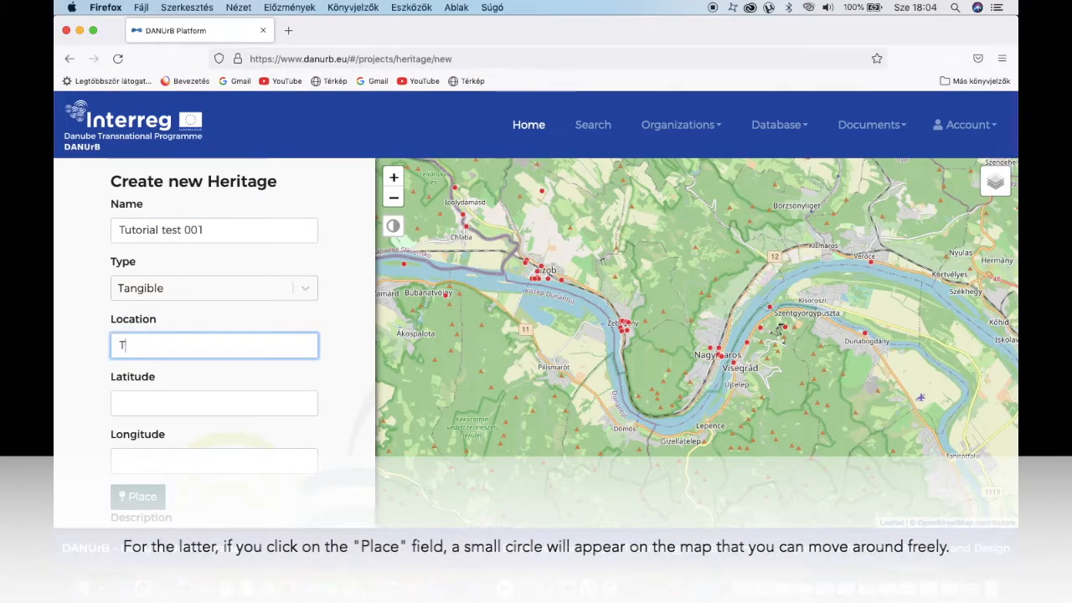
pyautogui.scroll(-3, 321, 422)
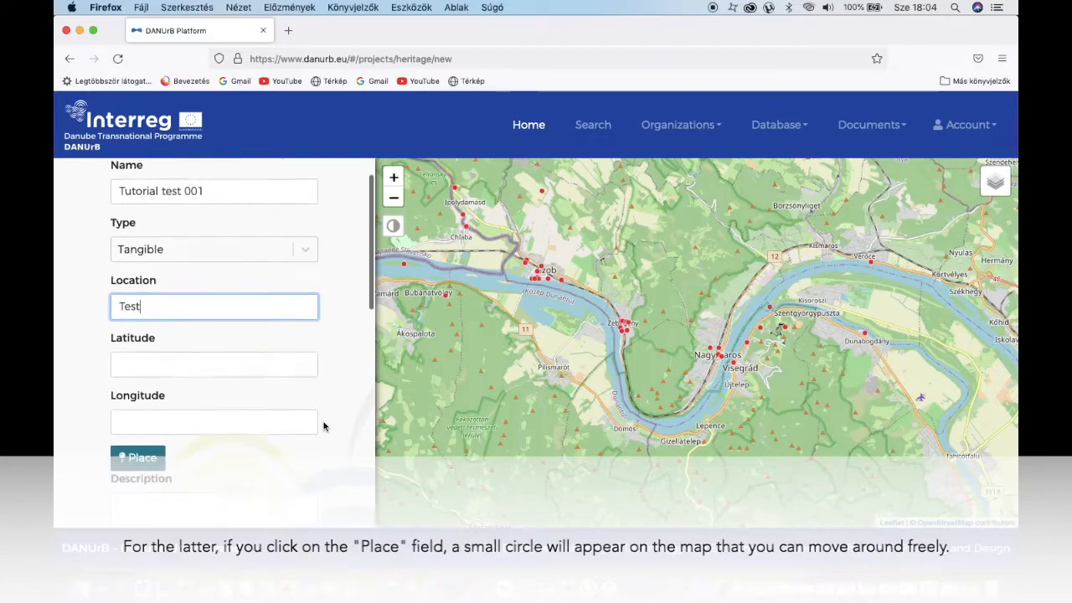
pyautogui.click(160, 365)
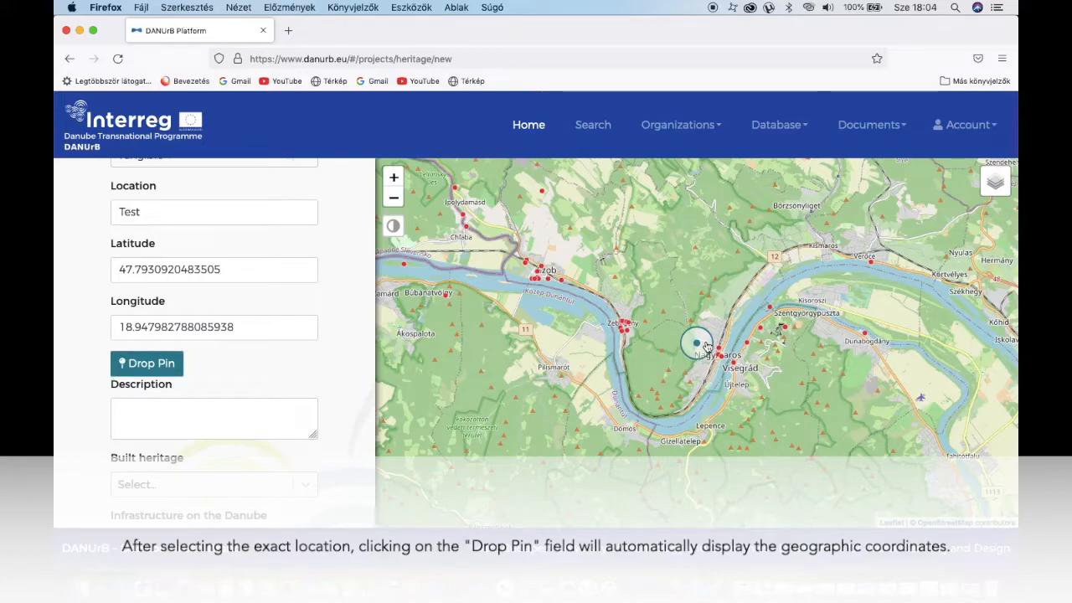
pyautogui.click(153, 365)
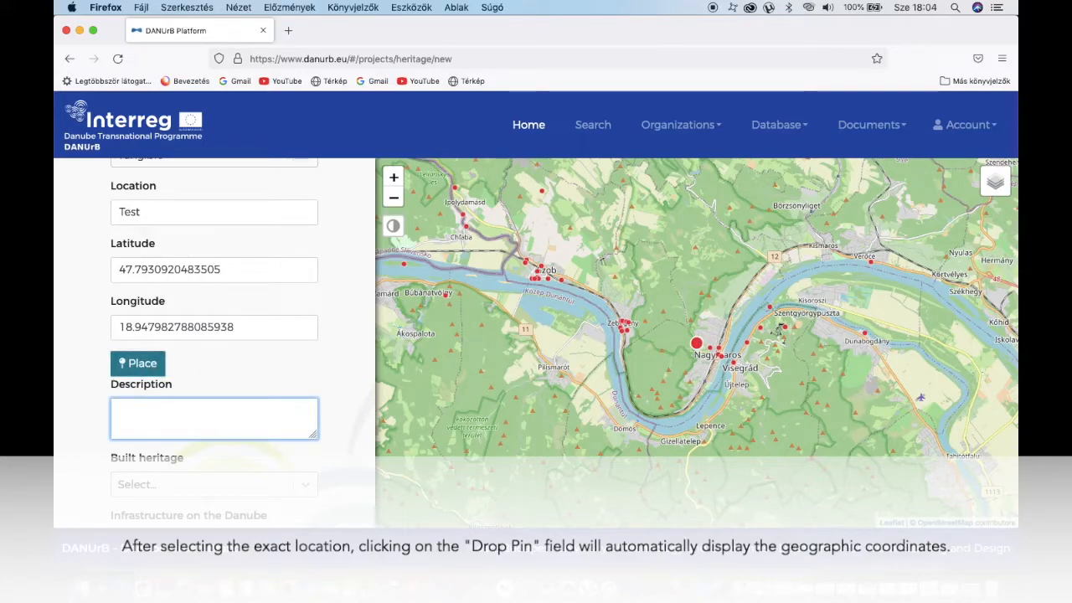
pyautogui.scroll(-5, 330, 426)
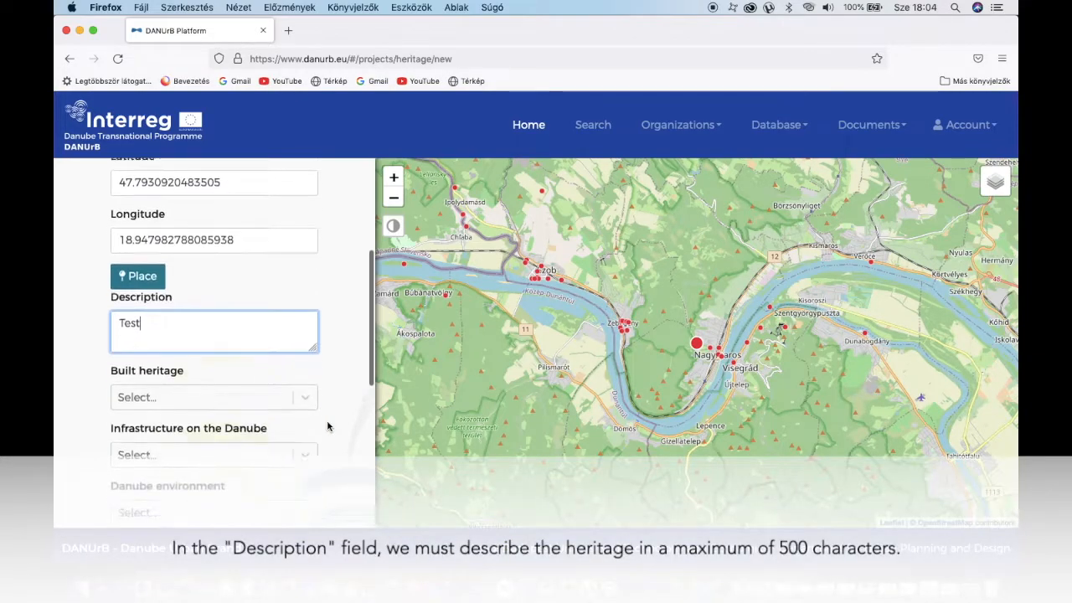
# Tag the heritage as medieval, industrial infrastructure and recreation environment
pyautogui.click(301, 306)
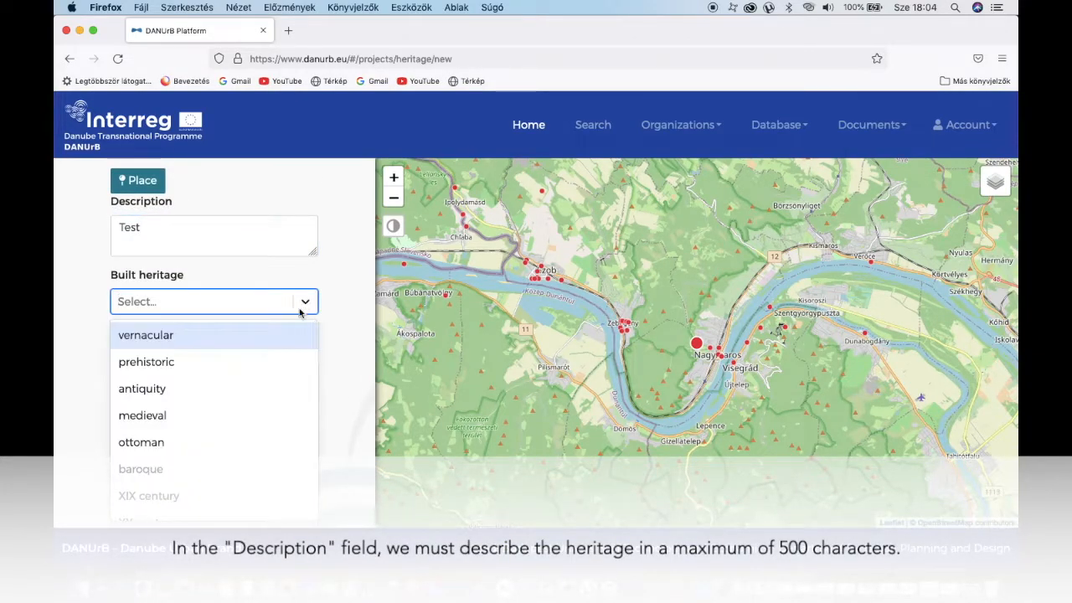
pyautogui.click(258, 417)
pyautogui.click(327, 369)
pyautogui.click(305, 360)
pyautogui.click(272, 438)
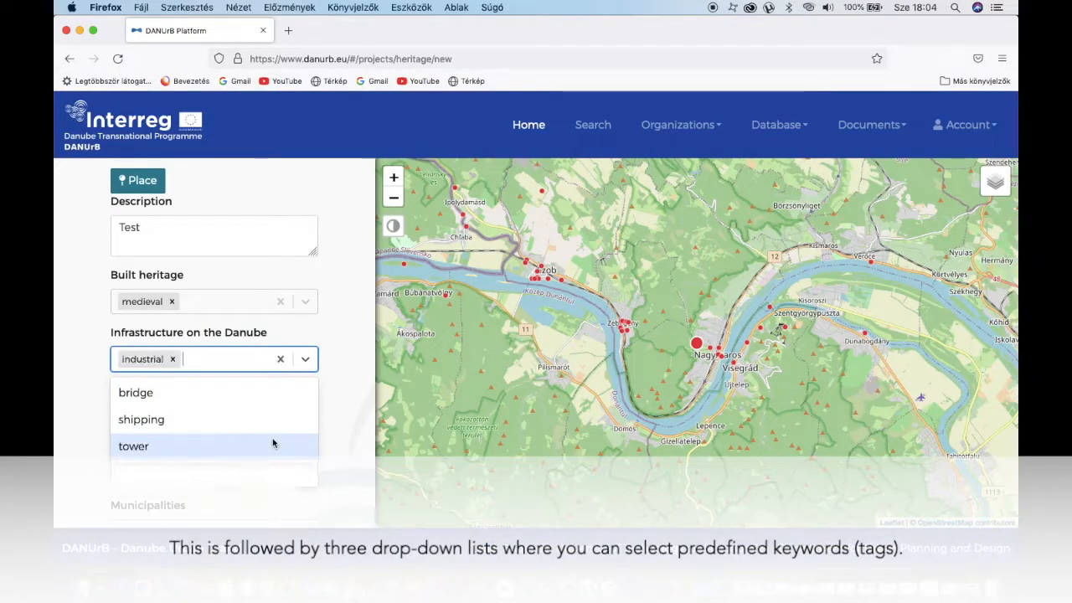
pyautogui.click(335, 411)
pyautogui.scroll(-2, 336, 410)
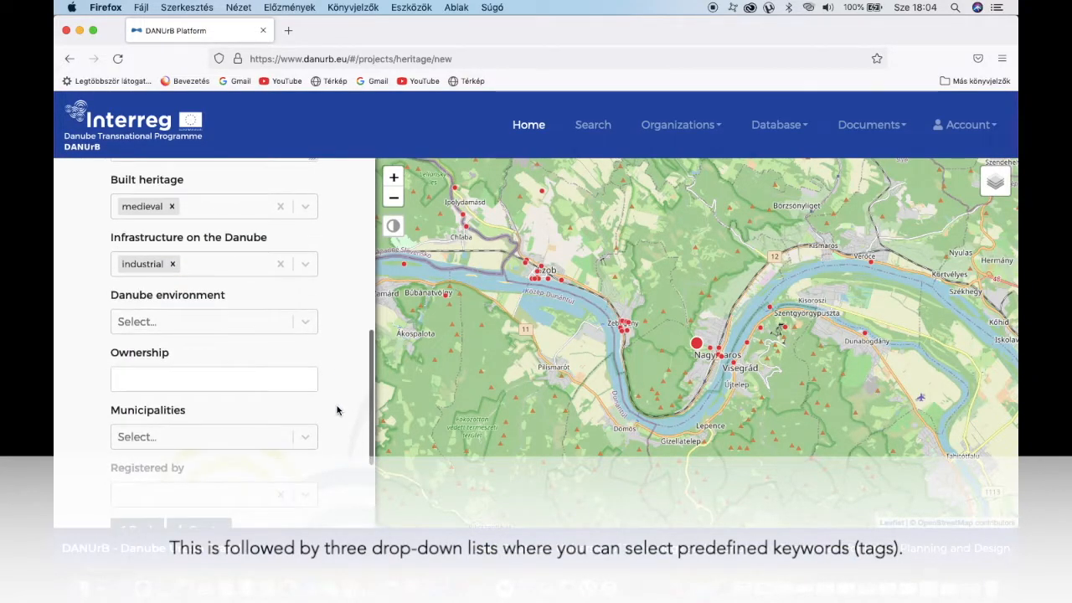
pyautogui.click(307, 325)
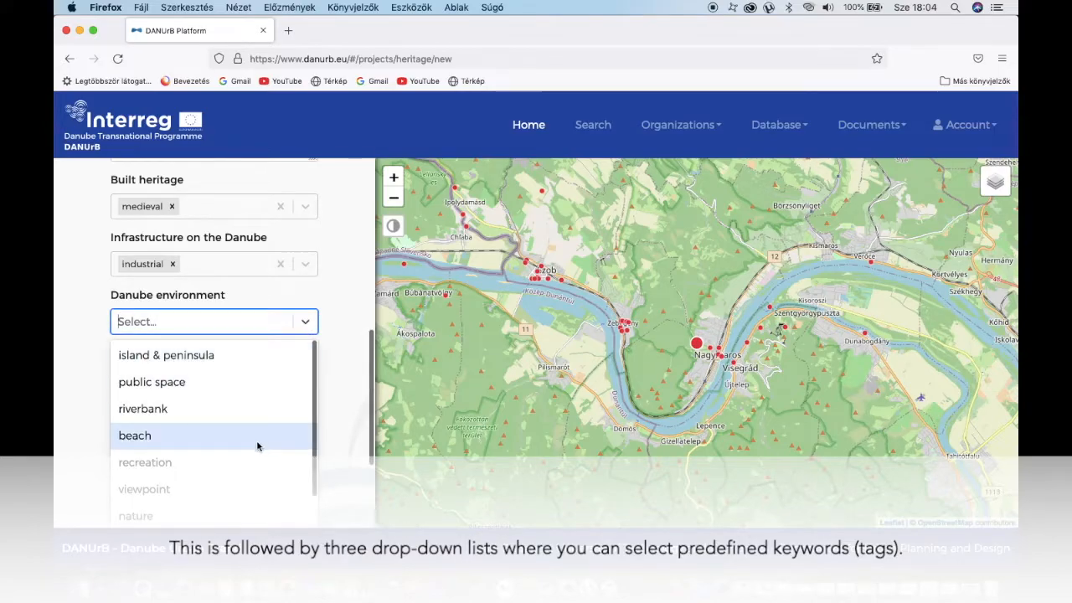
pyautogui.click(243, 457)
pyautogui.click(338, 377)
pyautogui.scroll(-2, 267, 348)
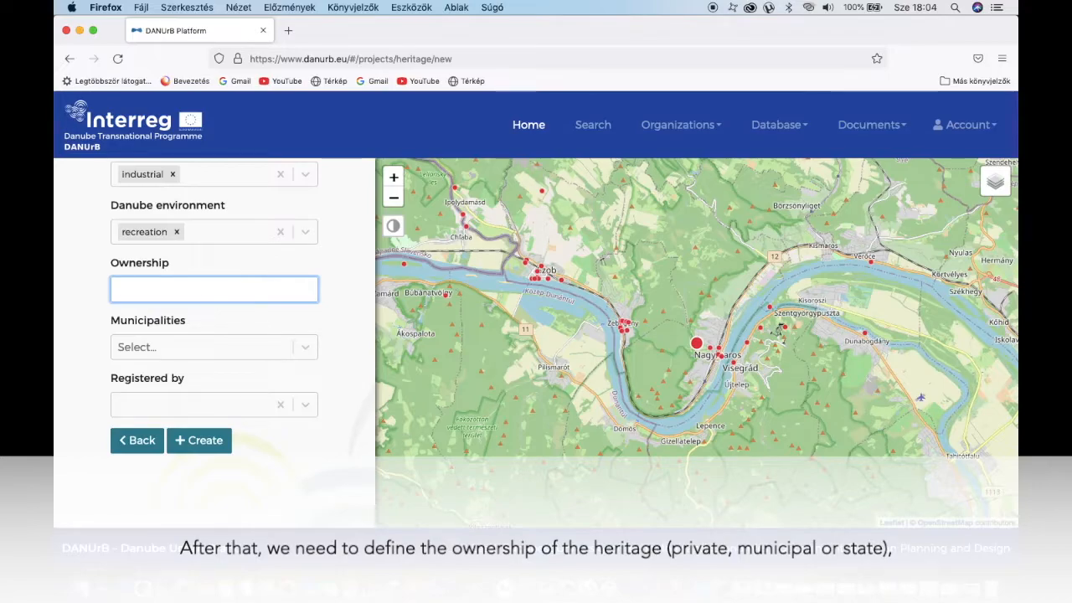
# Set ownership Private, municipality Nagymaros, registrar Nagymaros Municipality, and create the heritage
pyautogui.write('Private')
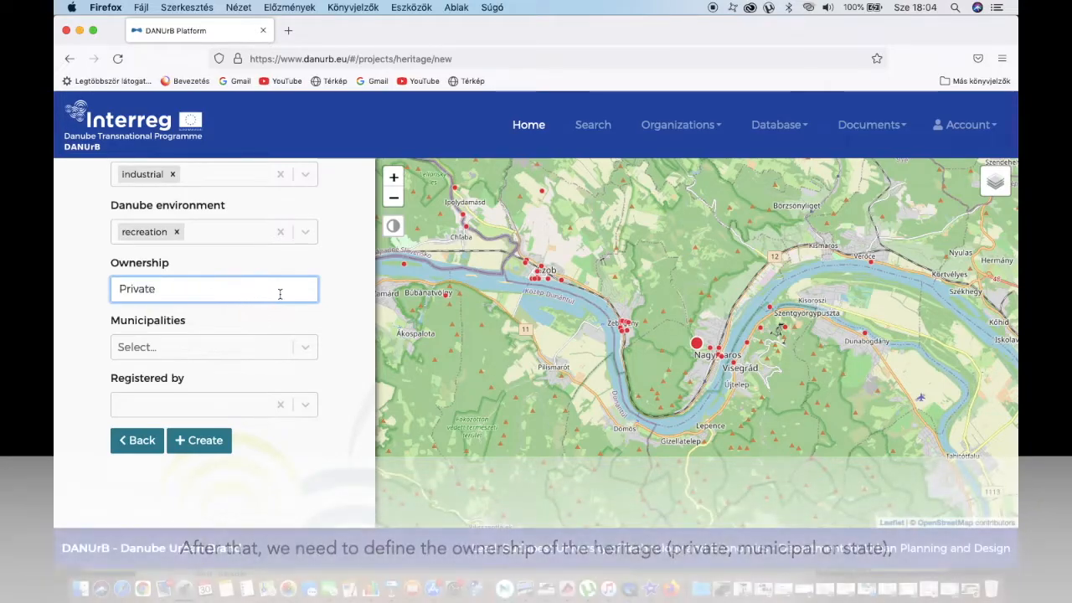
pyautogui.click(305, 352)
pyautogui.write('Nagy')
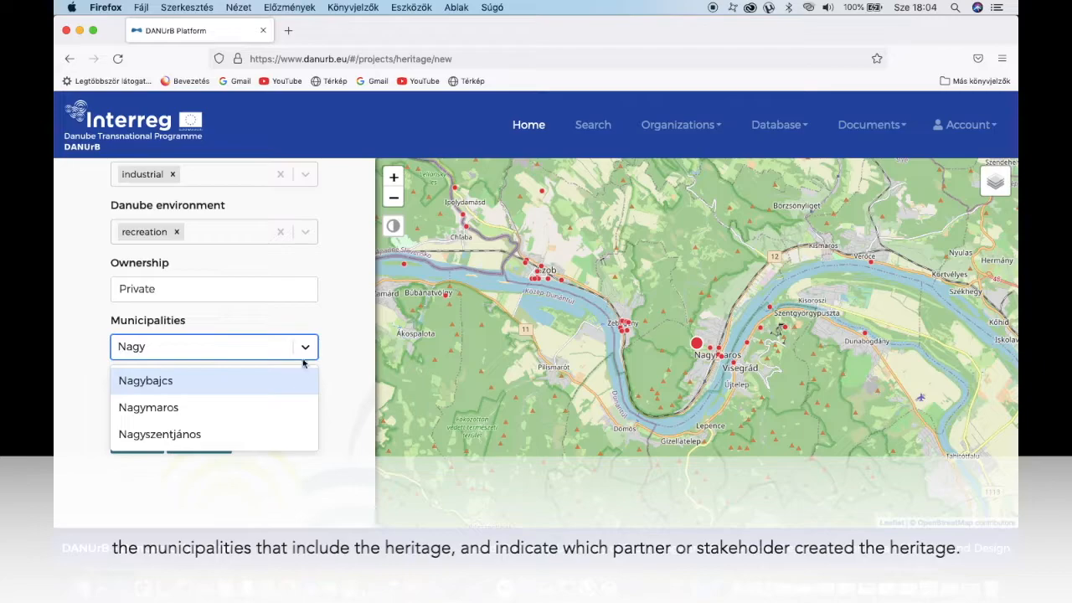
pyautogui.click(279, 406)
pyautogui.click(334, 407)
pyautogui.scroll(-2, 333, 407)
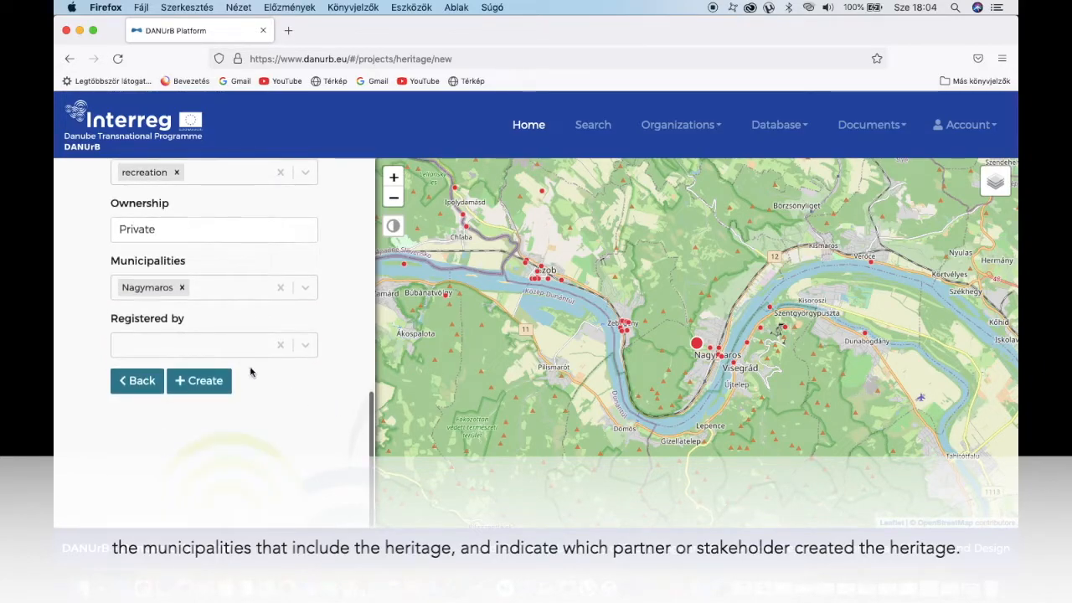
pyautogui.click(216, 348)
pyautogui.write('Nagyma')
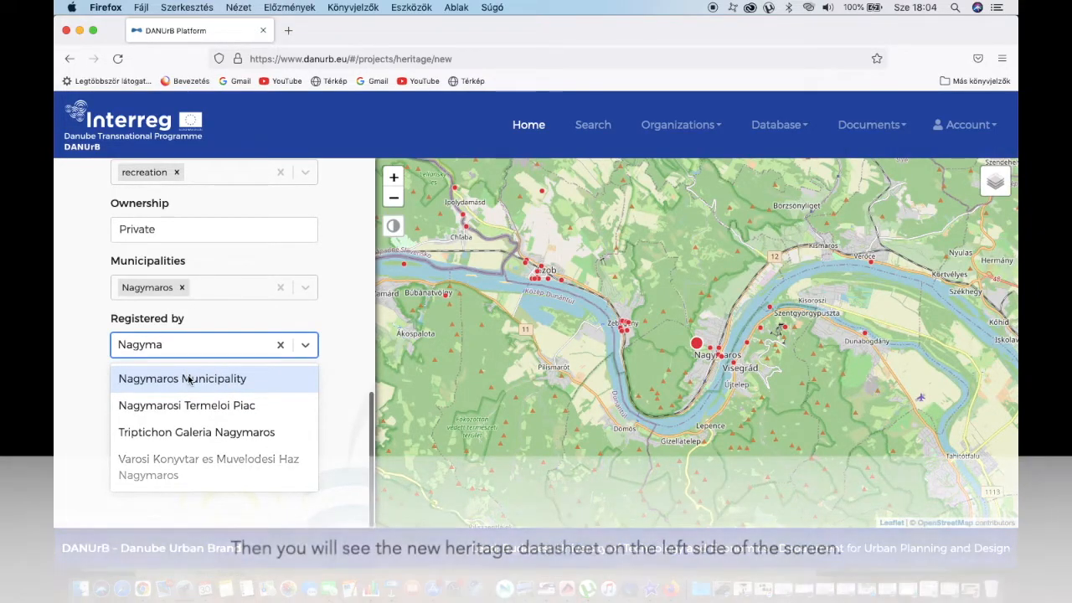
pyautogui.click(191, 377)
pyautogui.click(205, 382)
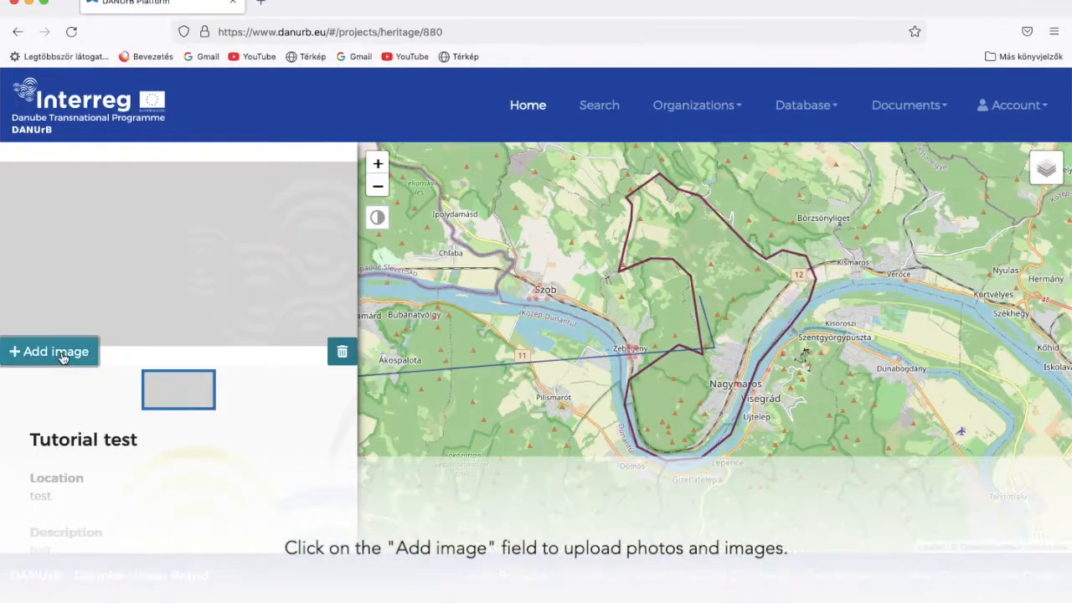
# Upload the test image from recent files to the heritage
pyautogui.click(62, 356)
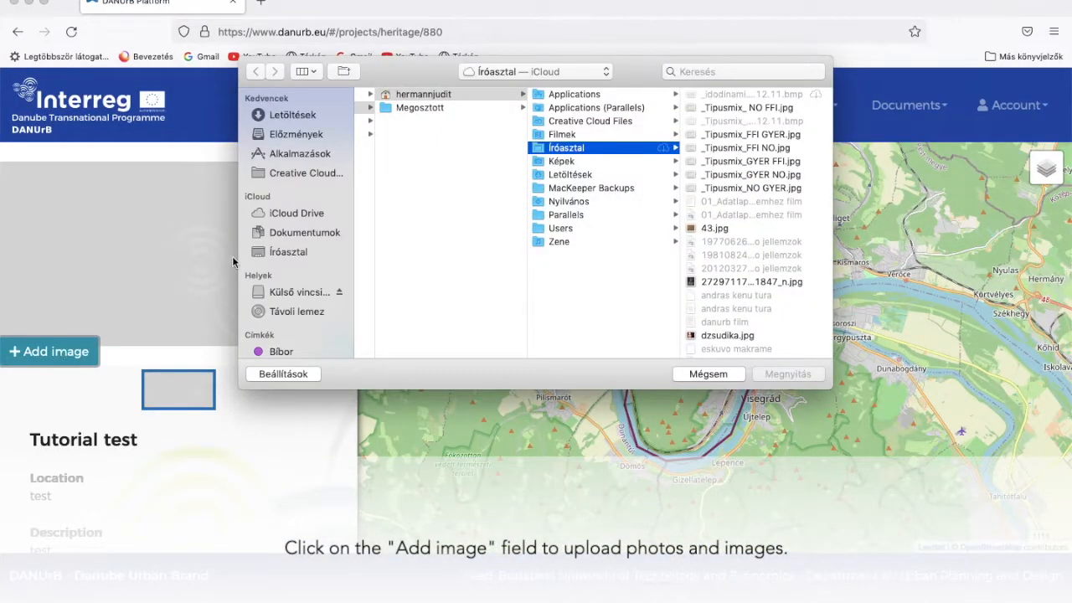
pyautogui.click(299, 137)
pyautogui.doubleClick(392, 117)
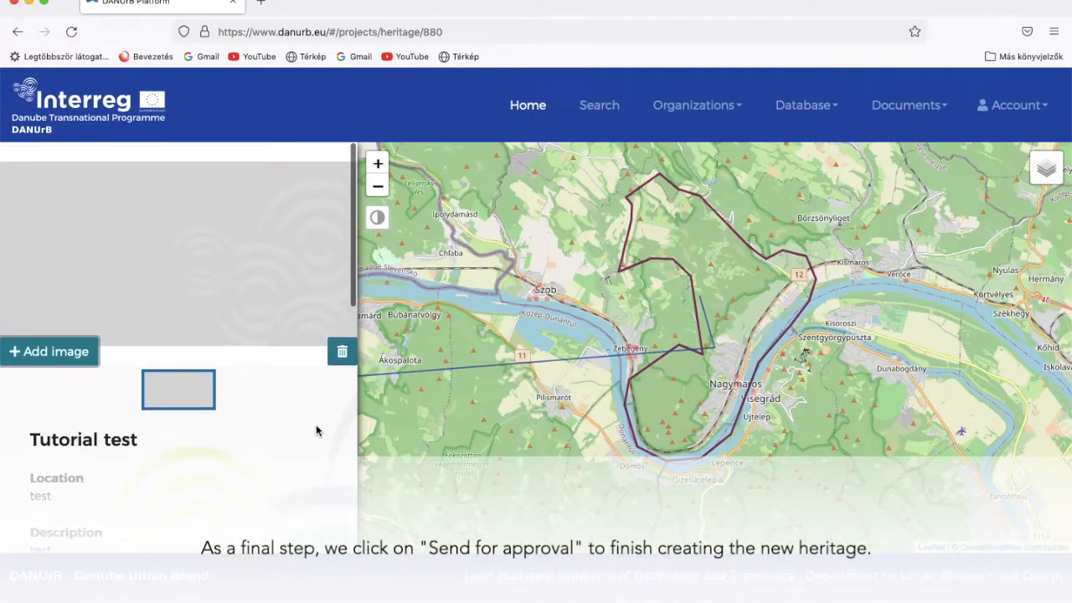
# Send the Tutorial test heritage for approval and confirm
pyautogui.scroll(-10, 316, 424)
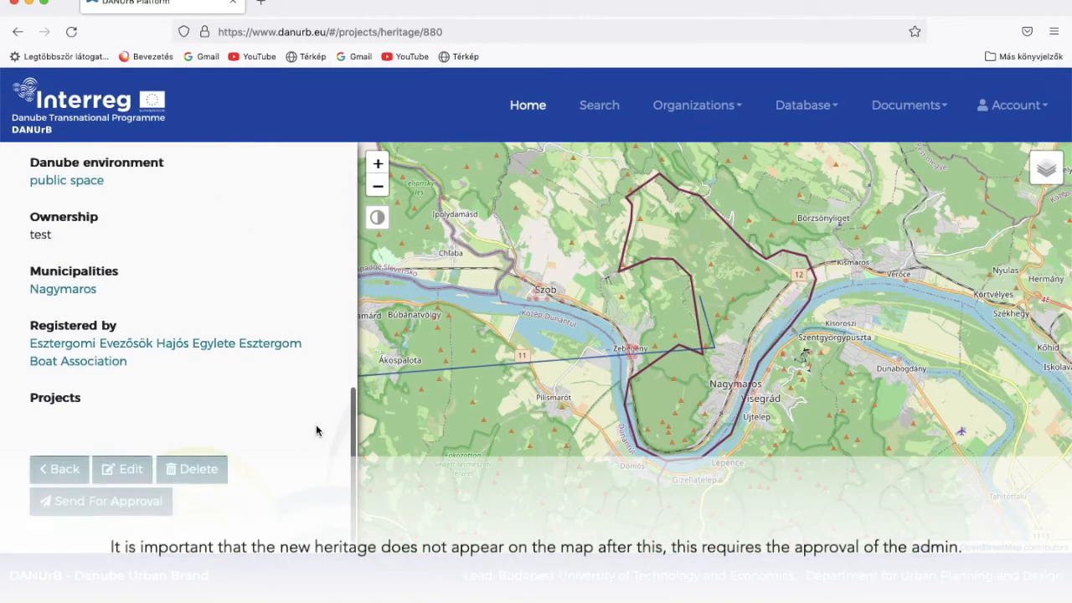
pyautogui.click(139, 494)
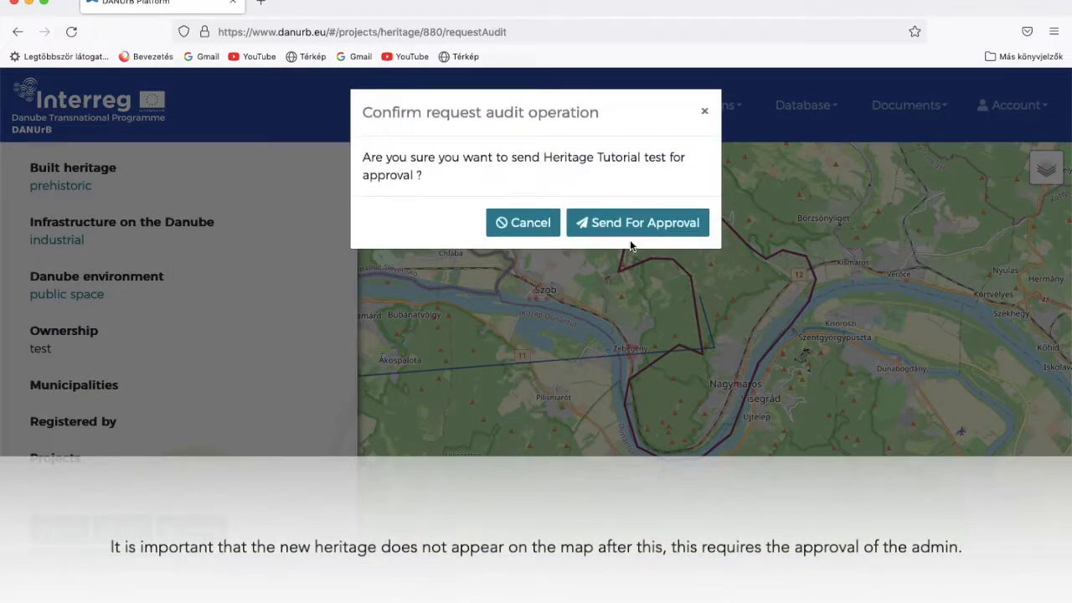
pyautogui.click(645, 232)
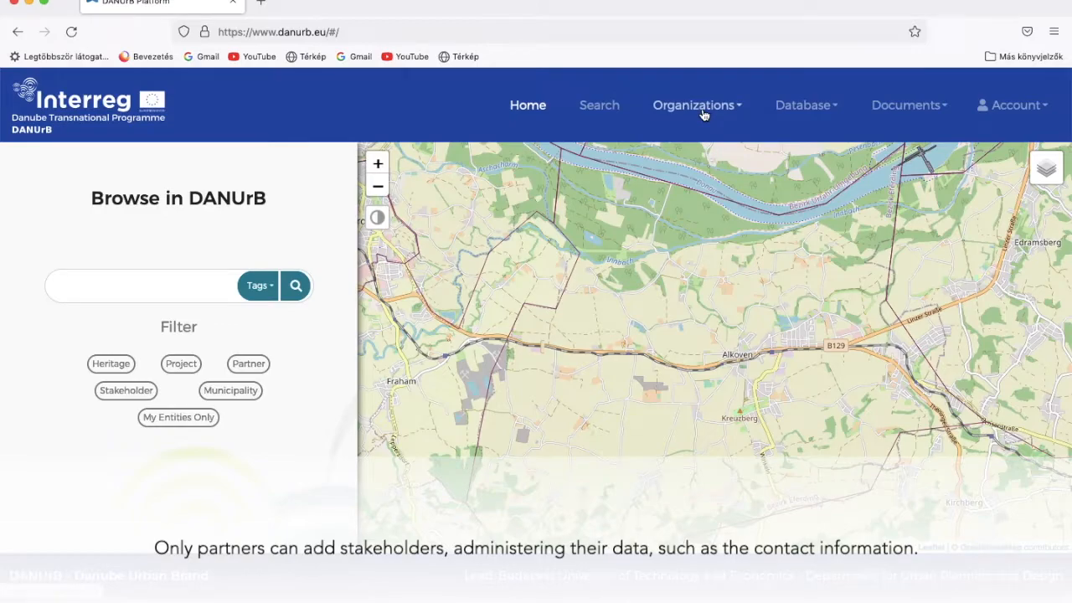
# Look through an empty new-stakeholder form under Organizations > Stakeholders, then go back unsaved
pyautogui.click(704, 114)
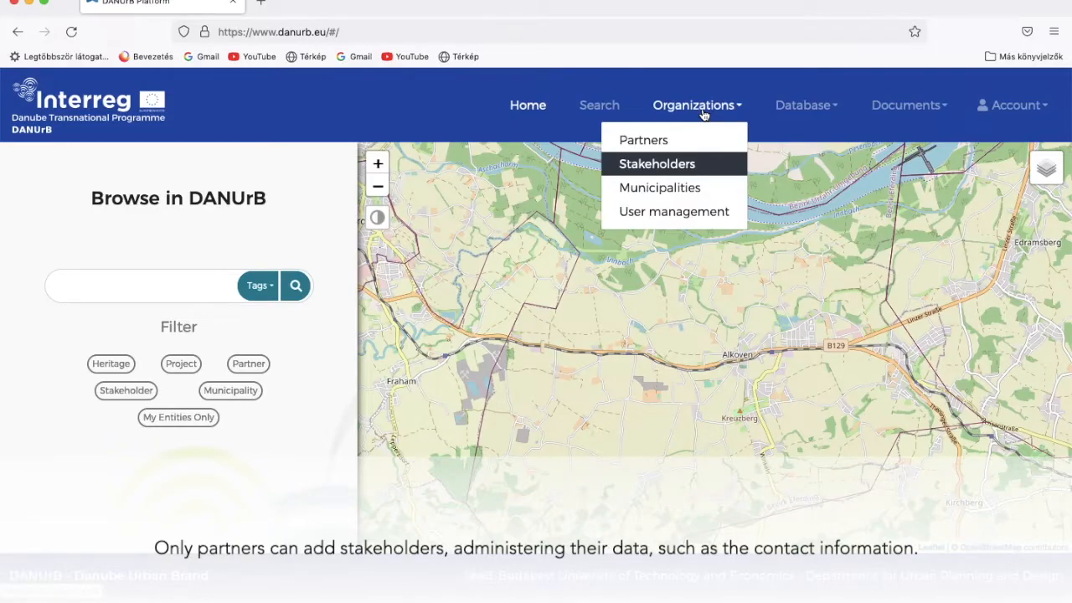
pyautogui.click(656, 165)
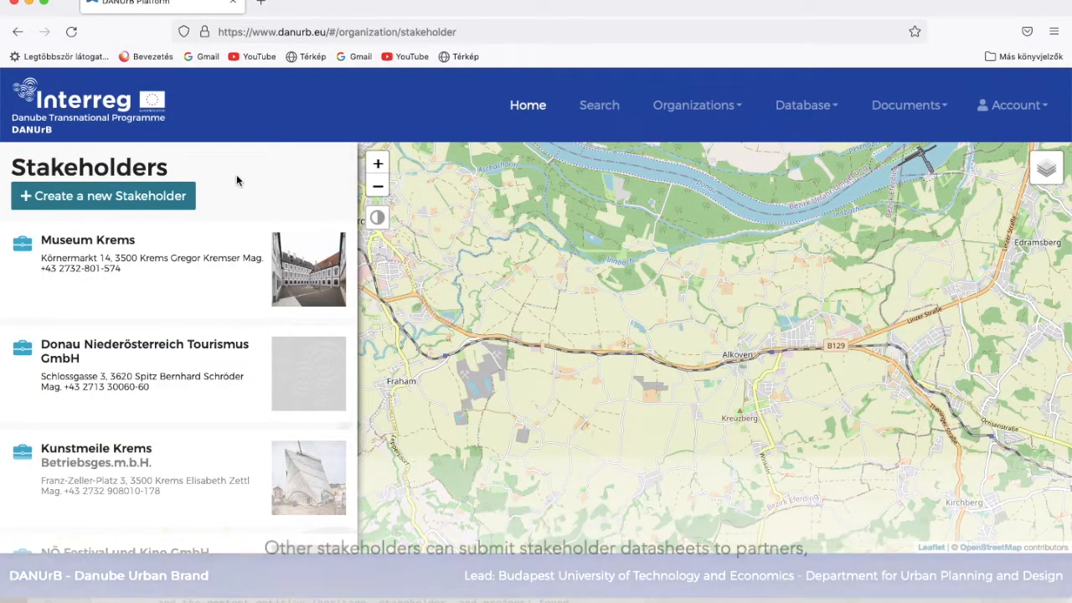
pyautogui.click(153, 197)
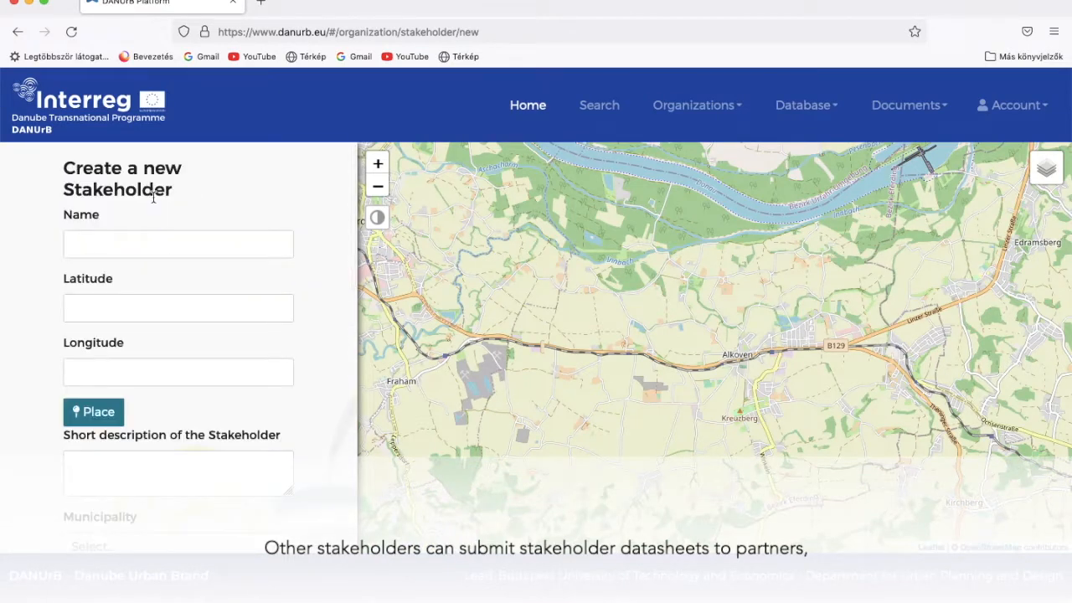
pyautogui.scroll(-5, 326, 295)
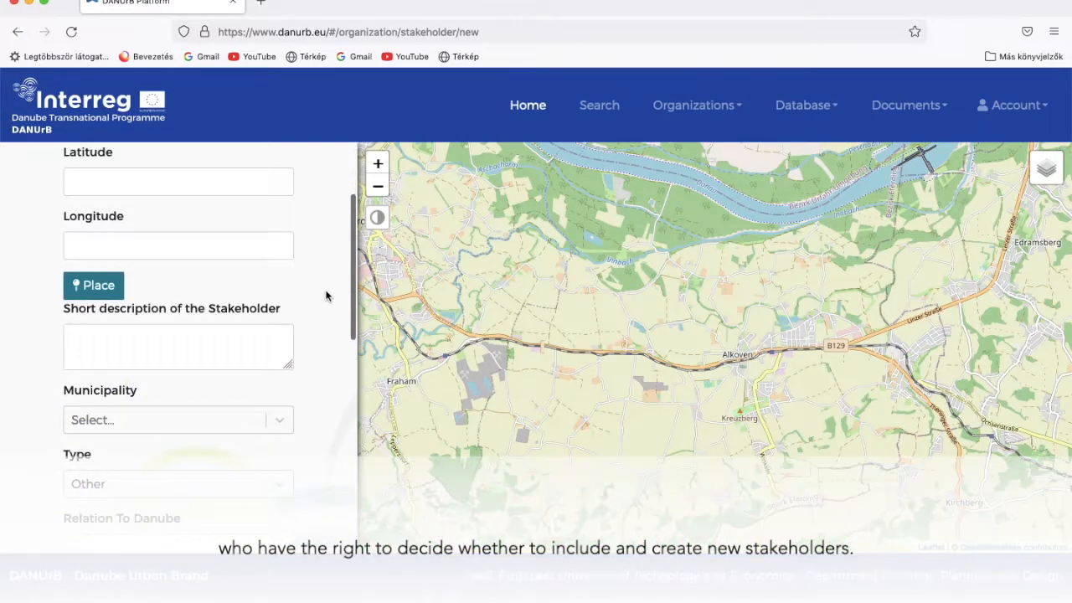
pyautogui.scroll(-5, 325, 296)
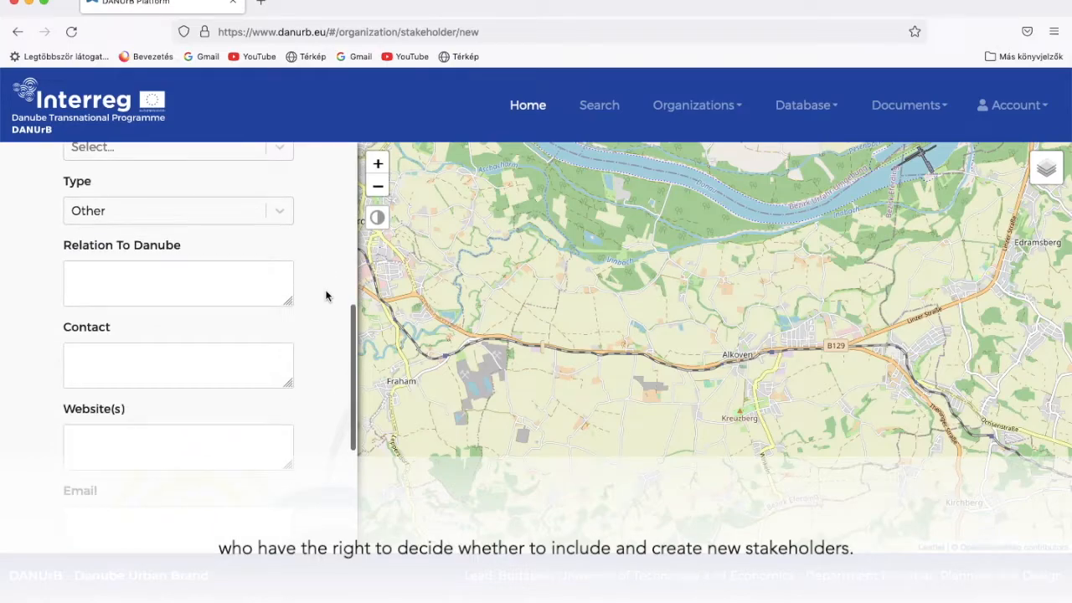
pyautogui.scroll(-1, 326, 295)
pyautogui.scroll(-1, 326, 296)
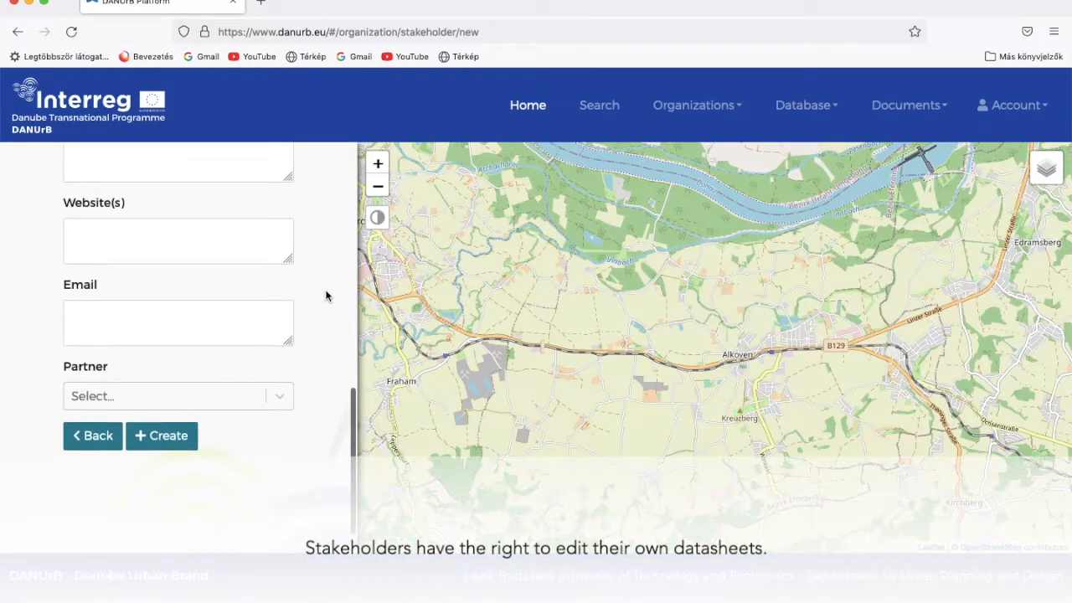
pyautogui.click(99, 436)
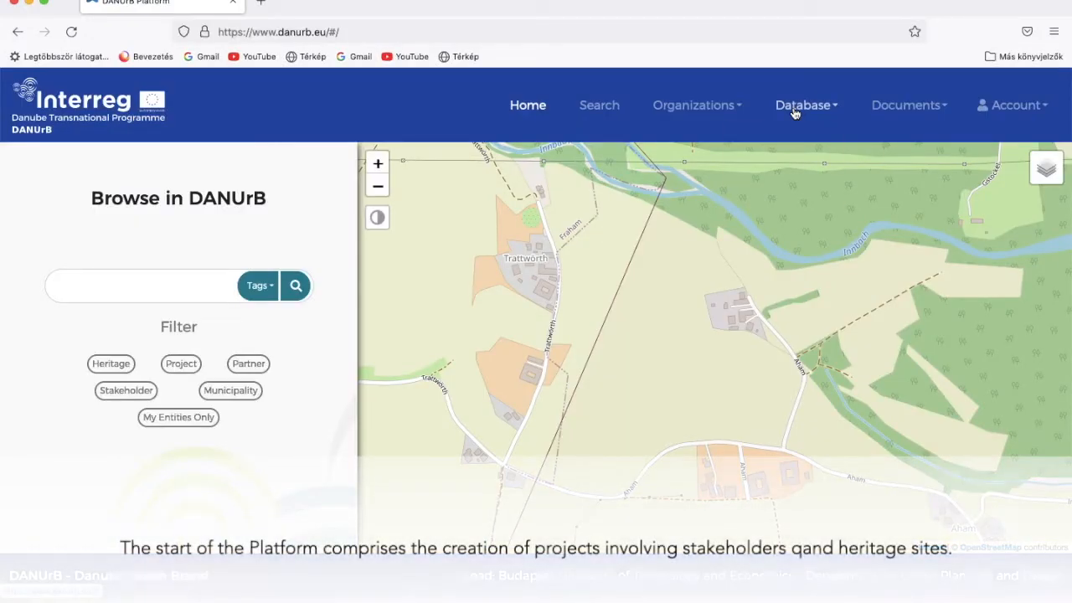
# Review the empty new-project form under Database > Projects, return unsaved, and scroll the project list
pyautogui.click(795, 108)
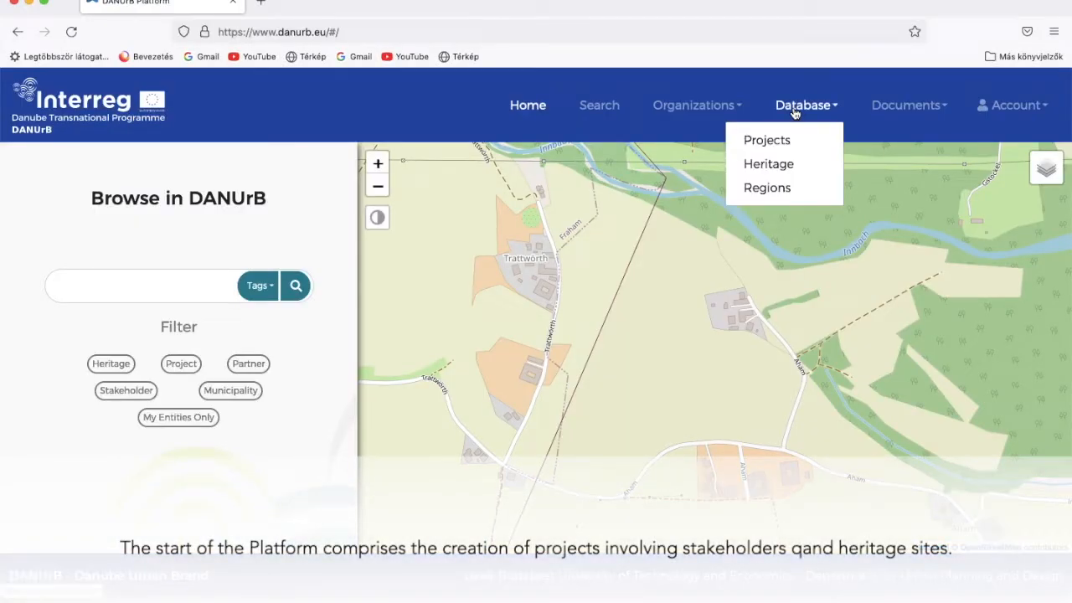
pyautogui.click(756, 143)
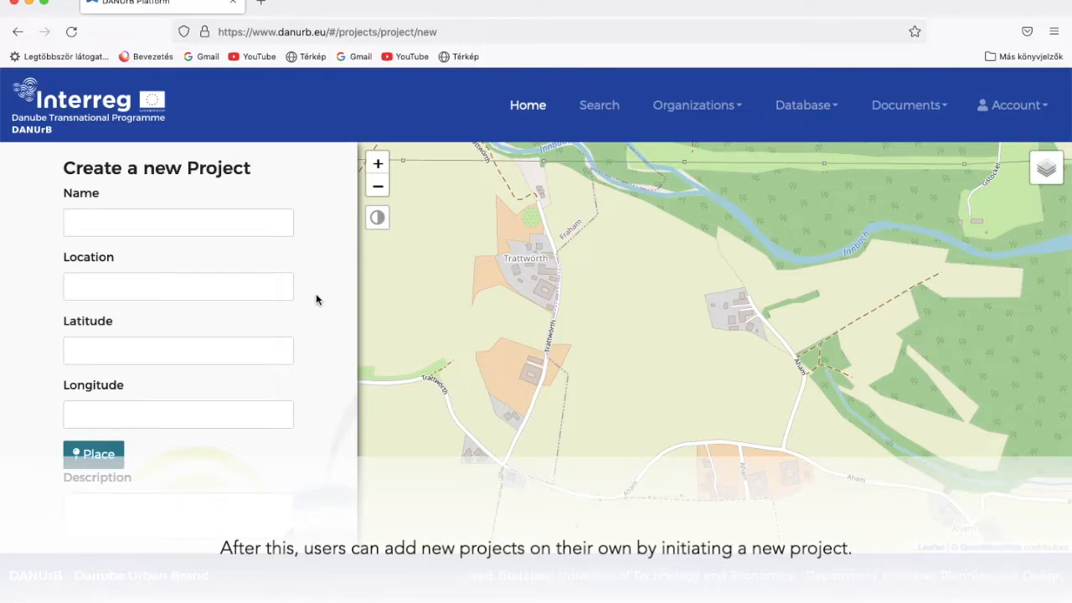
pyautogui.scroll(-5, 316, 299)
pyautogui.scroll(-3, 315, 299)
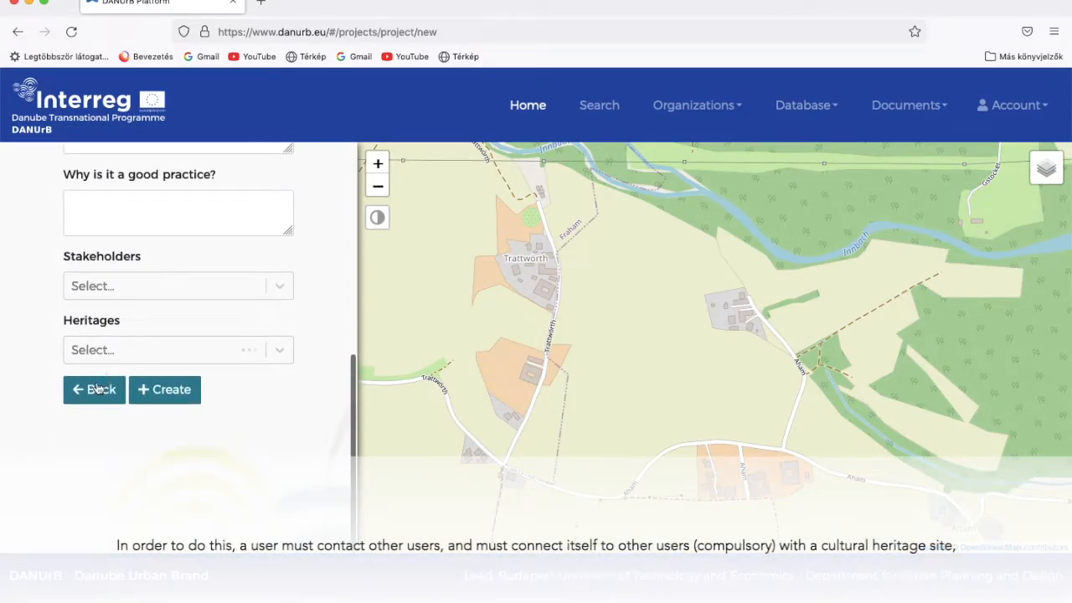
pyautogui.click(92, 391)
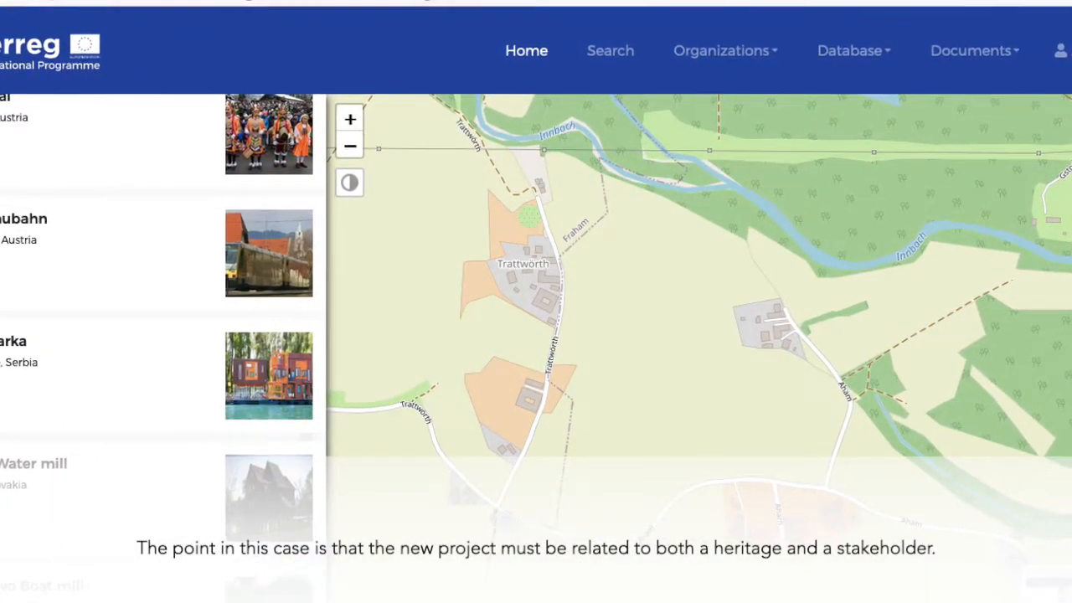
pyautogui.scroll(-5, 159, 335)
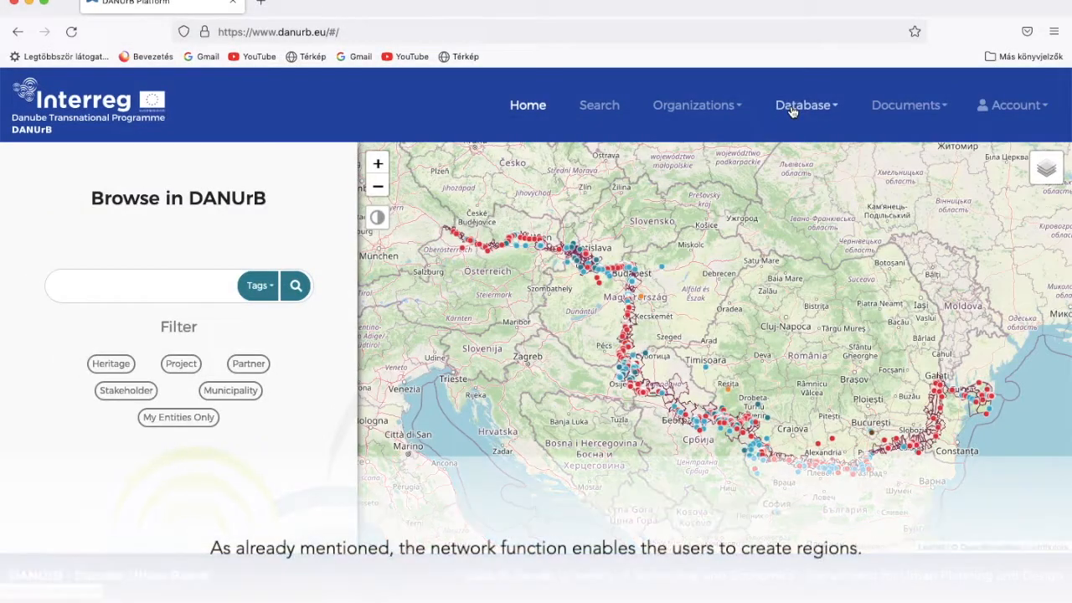
# Start a new region named Test with description Test
pyautogui.click(791, 111)
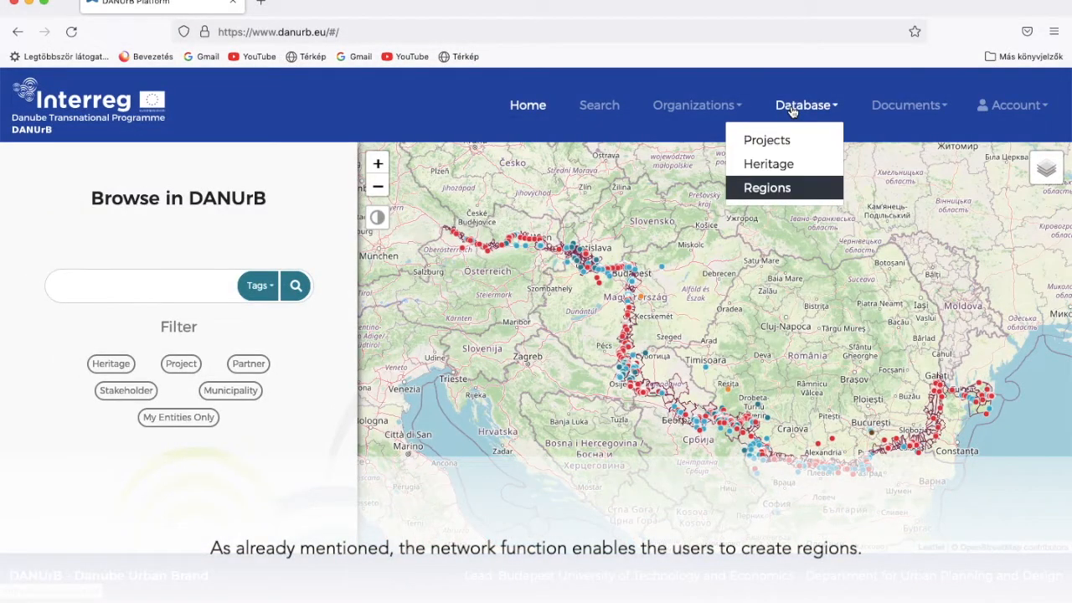
pyautogui.click(765, 189)
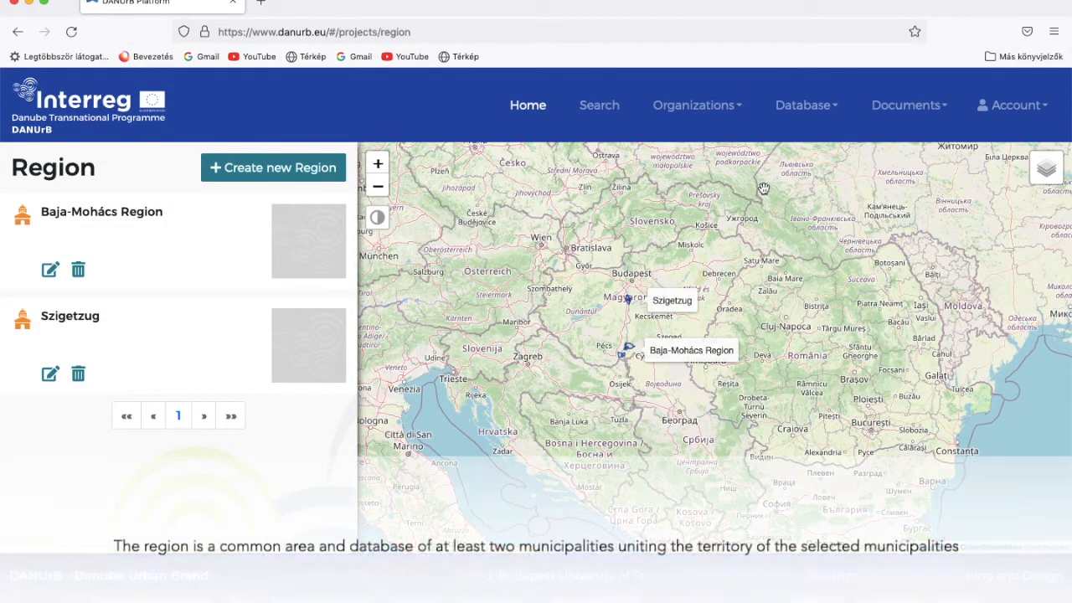
pyautogui.click(261, 170)
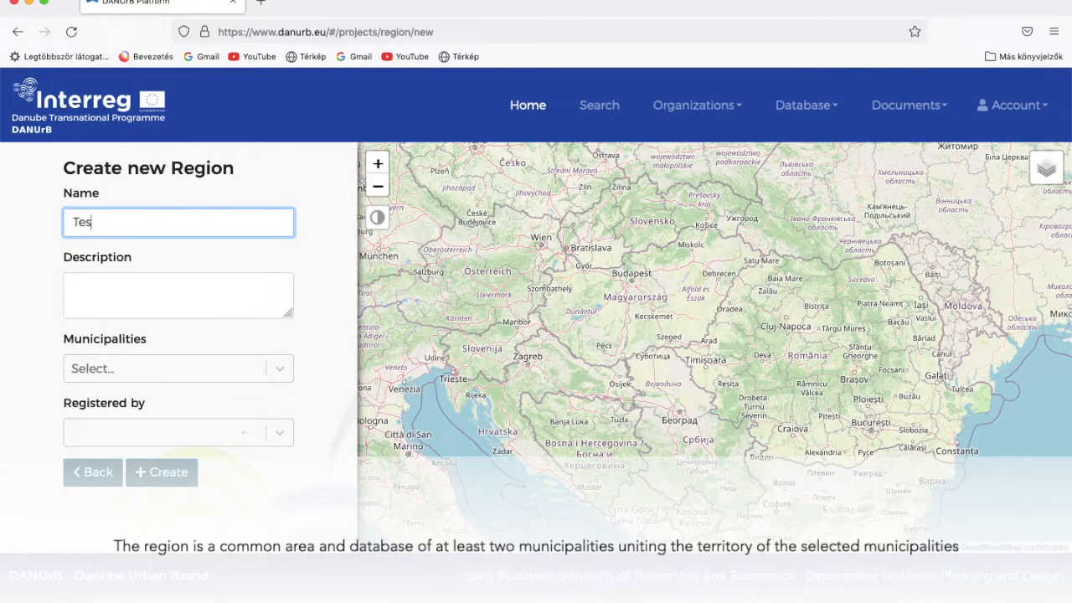
pyautogui.press('Tab')
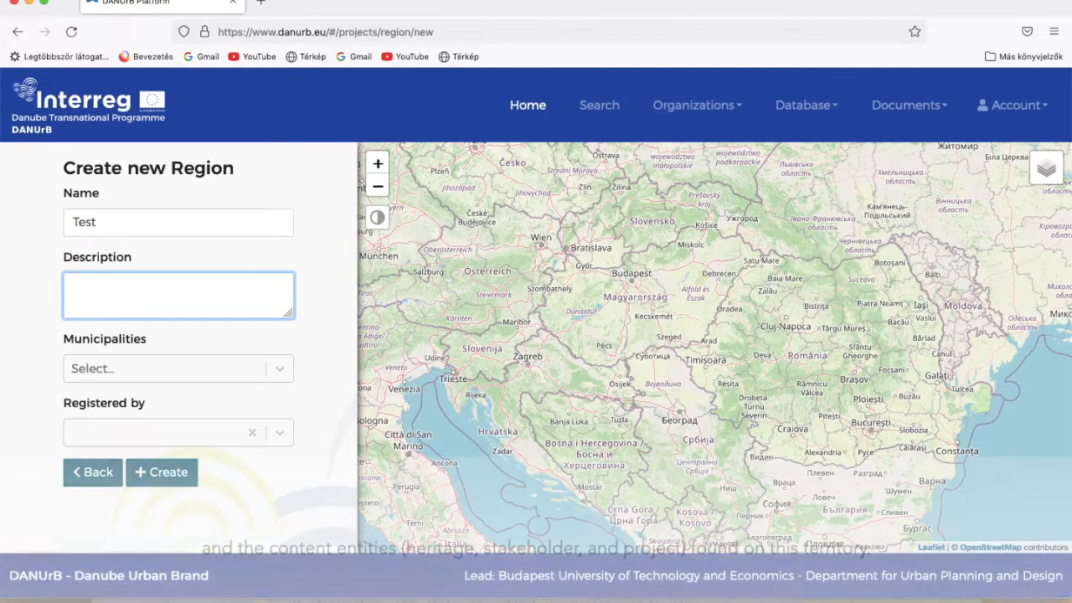
pyautogui.write('Test')
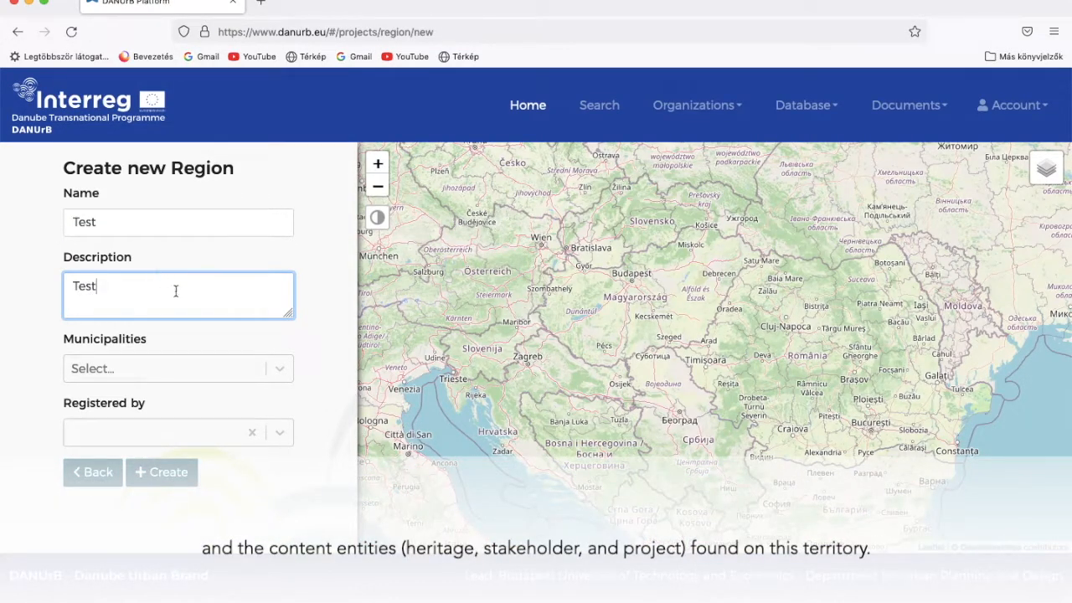
# Add municipalities Nagymaros and Kismaros, registered by Esztergomi Evezősök Hajós Egylete
pyautogui.click(280, 376)
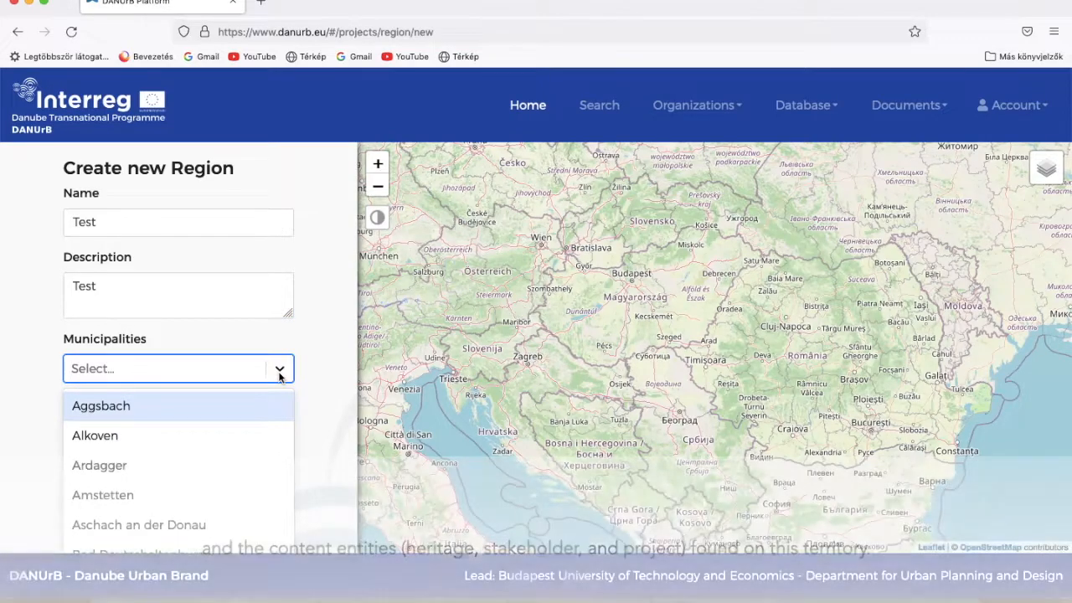
pyautogui.write('nagy')
pyautogui.press('Down')
pyautogui.press('Return')
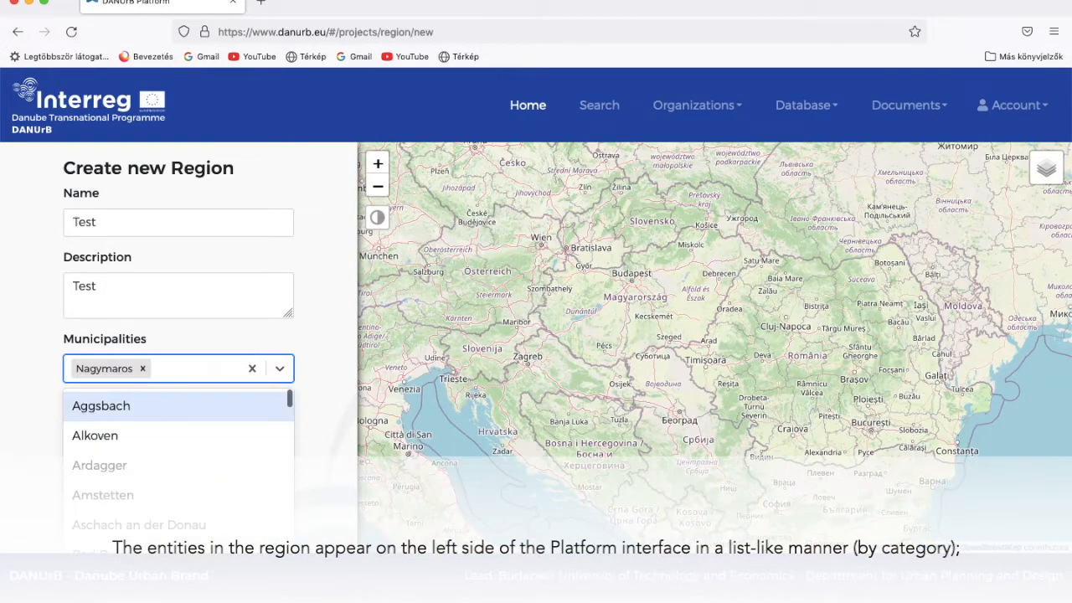
pyautogui.write('kism')
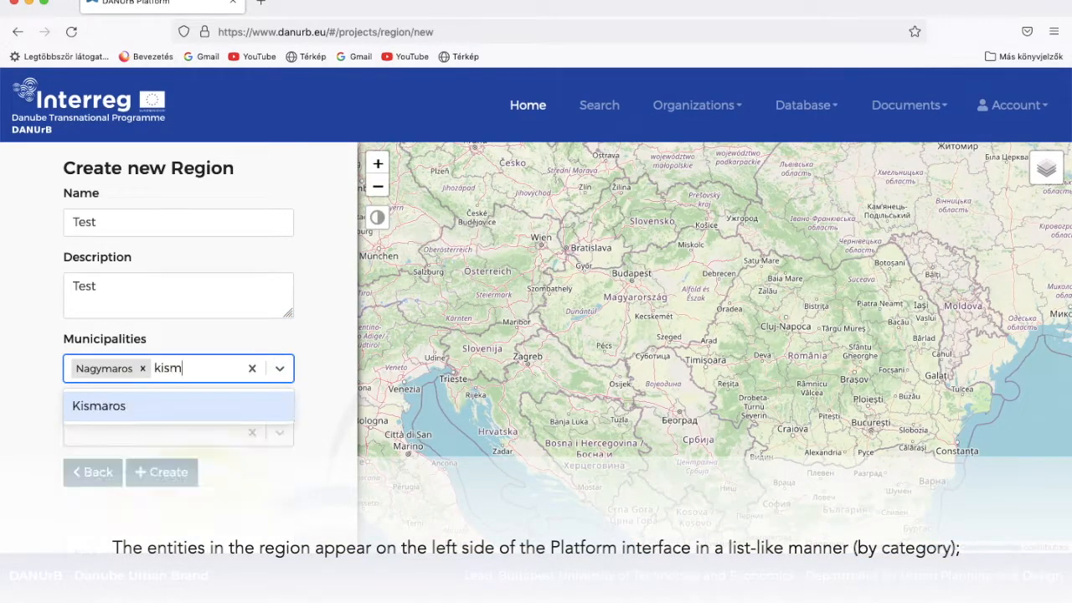
pyautogui.write('a')
pyautogui.click(194, 407)
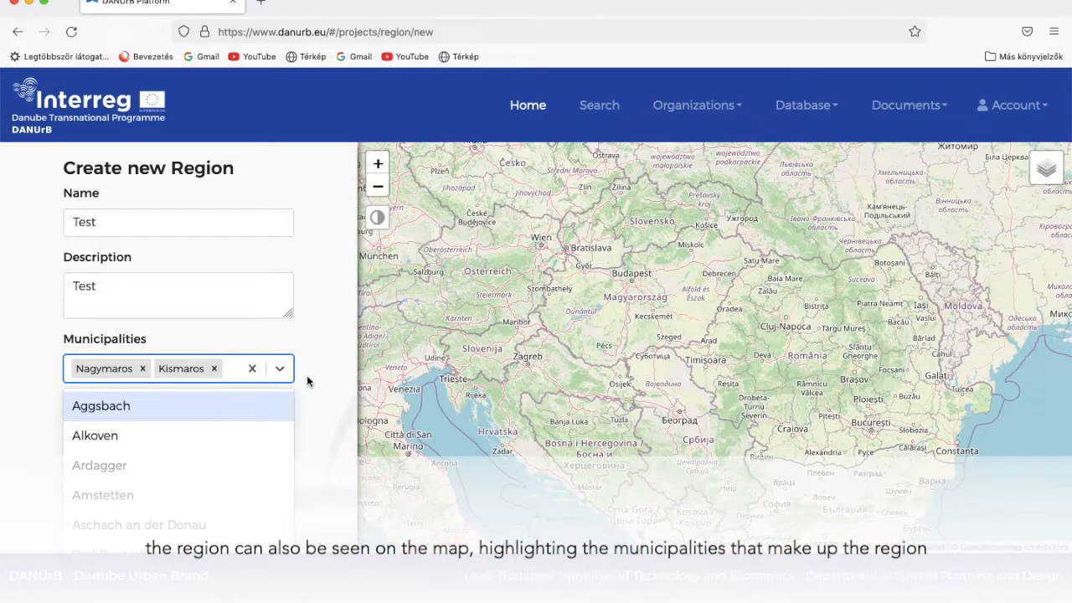
pyautogui.click(307, 376)
pyautogui.click(155, 429)
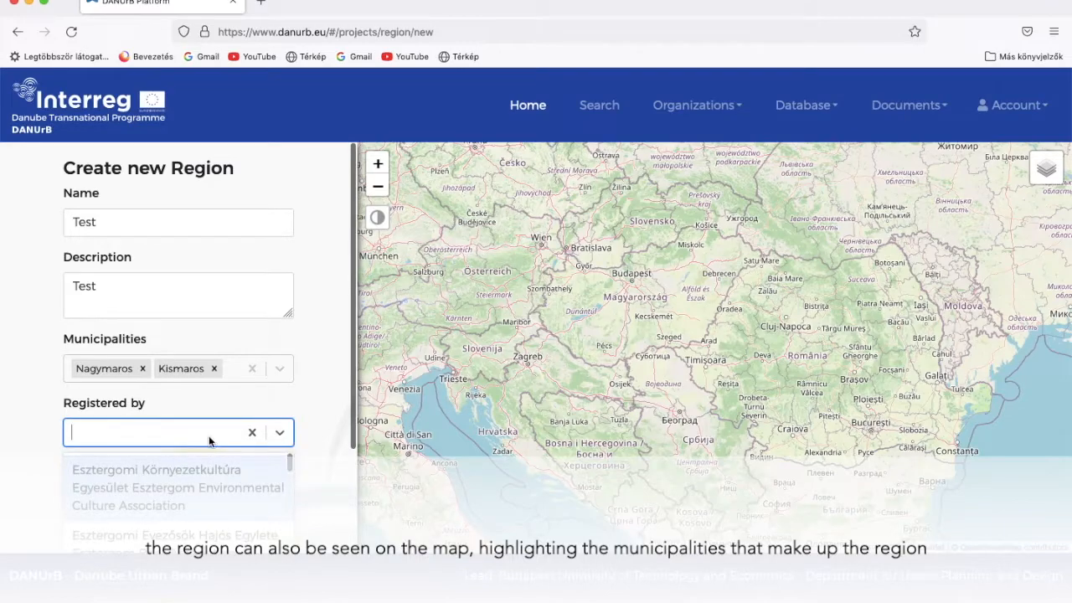
pyautogui.scroll(-1, 202, 477)
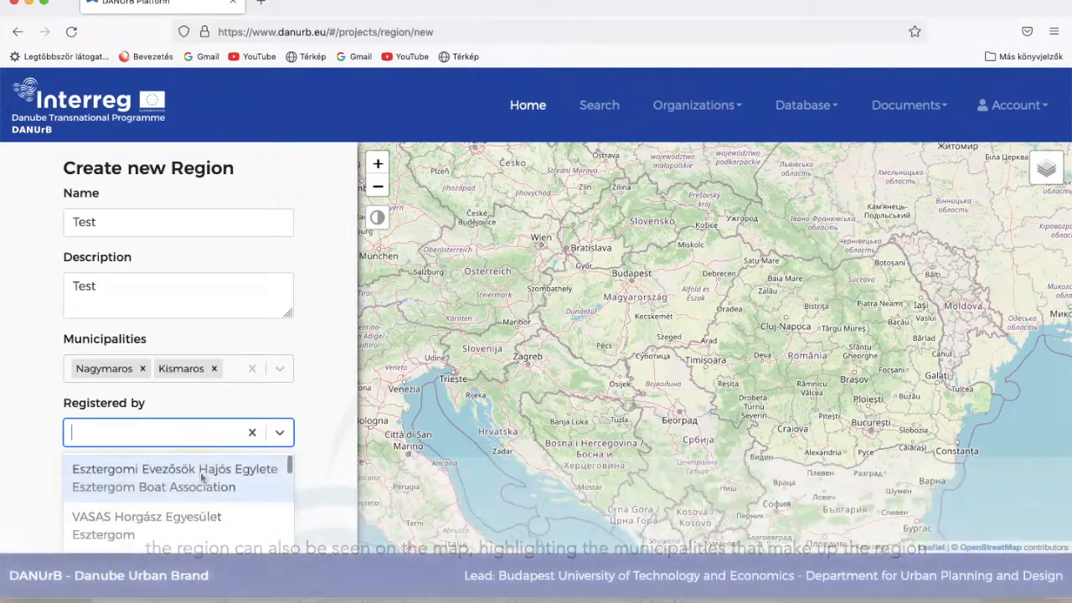
pyautogui.click(202, 477)
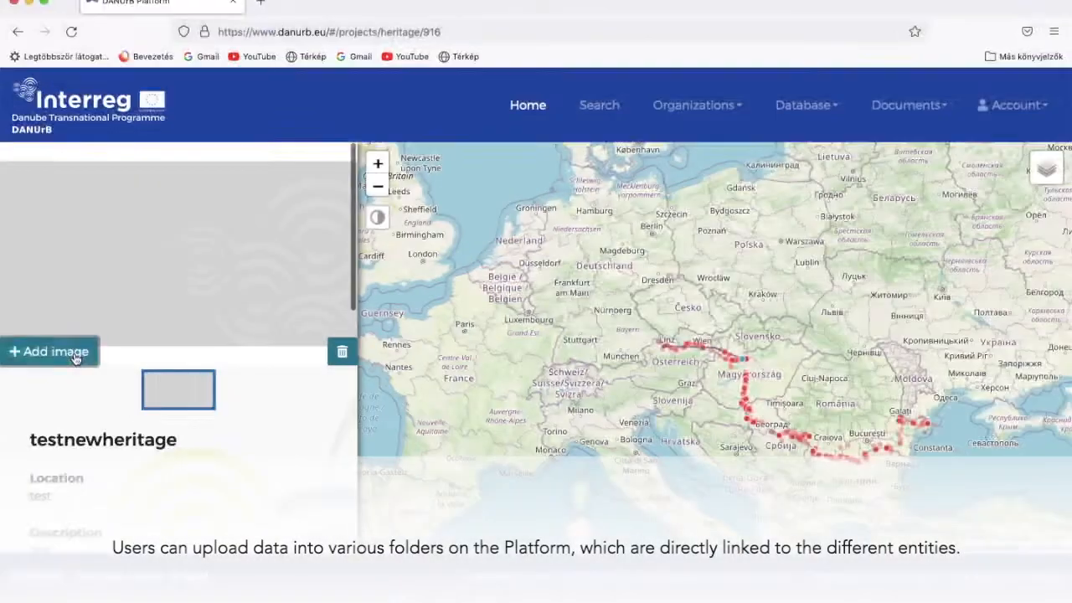
# Upload 111heritage1.jpg to testnewheritage and request approval
pyautogui.click(73, 355)
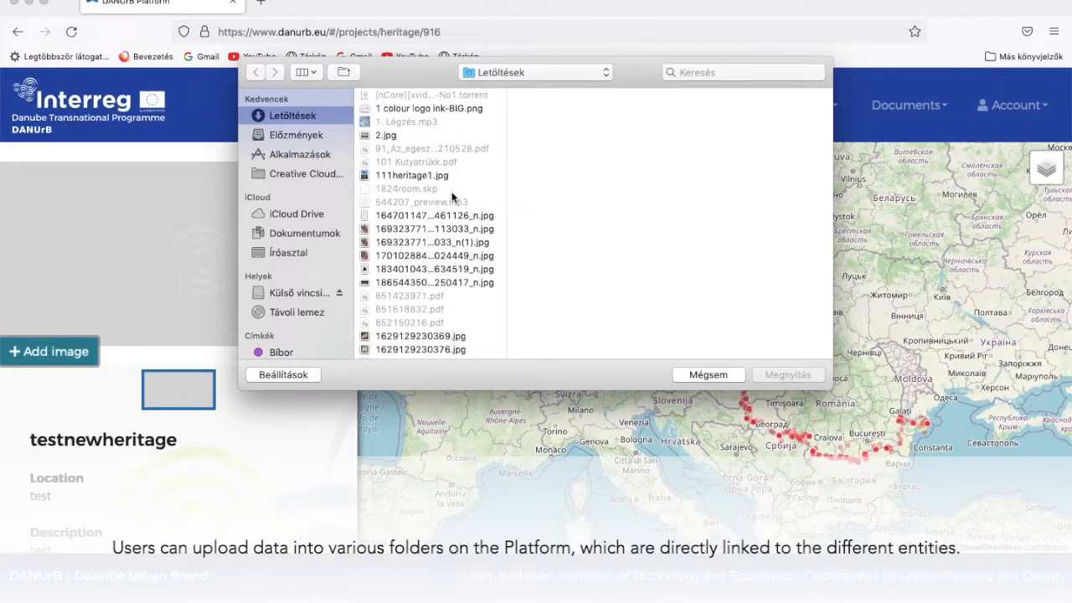
pyautogui.doubleClick(435, 176)
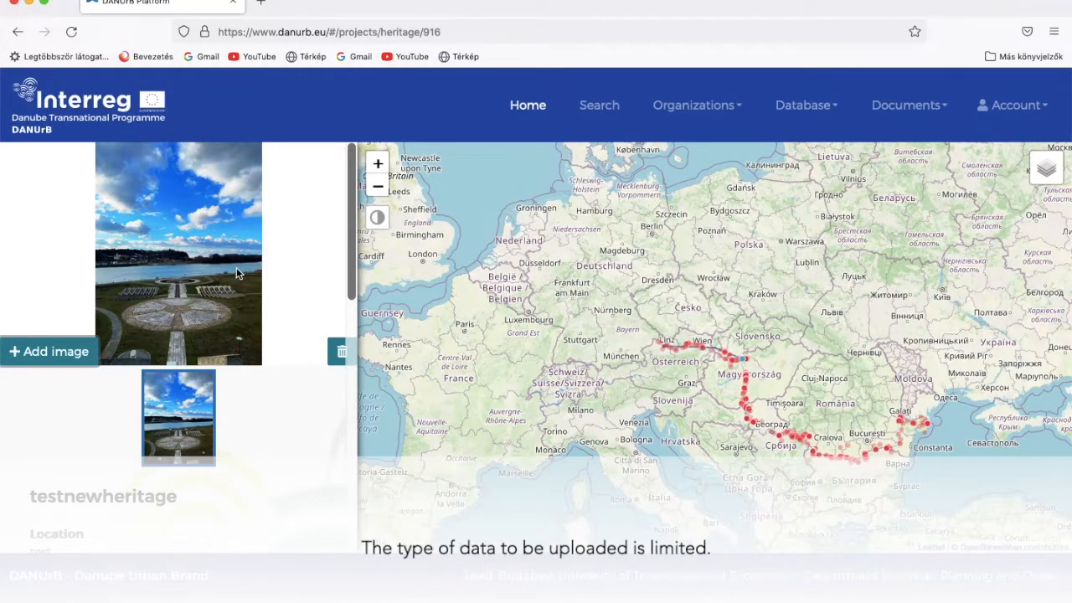
pyautogui.scroll(-6, 243, 434)
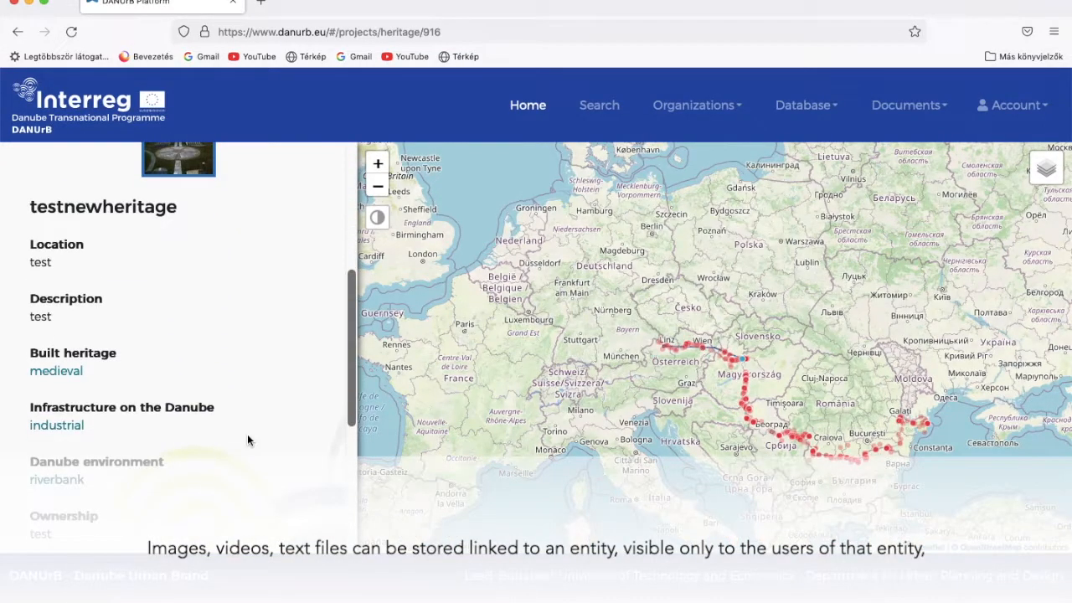
pyautogui.scroll(-1, 247, 440)
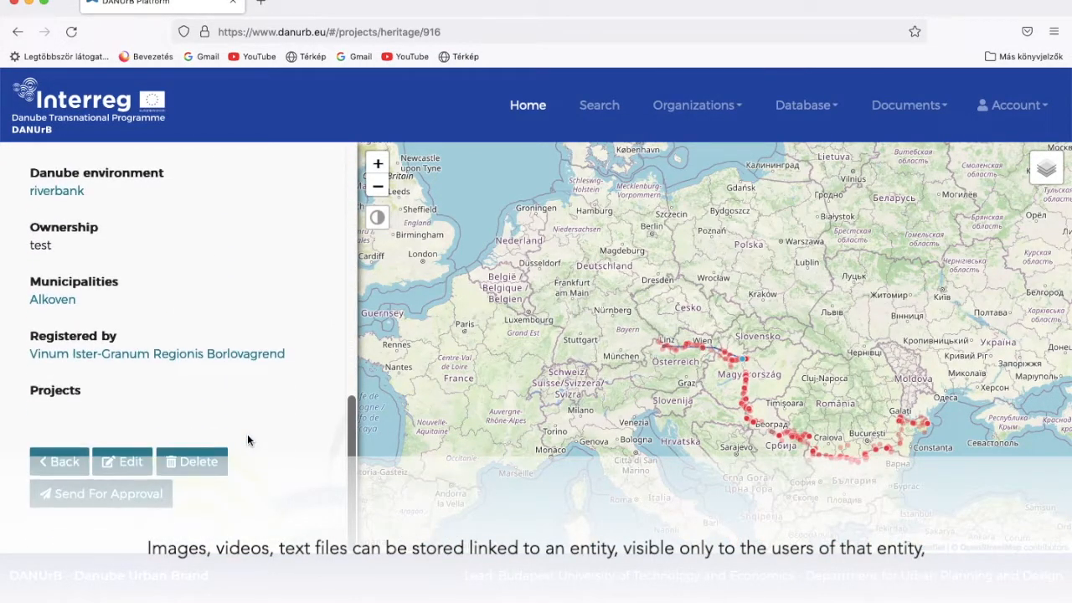
pyautogui.click(112, 495)
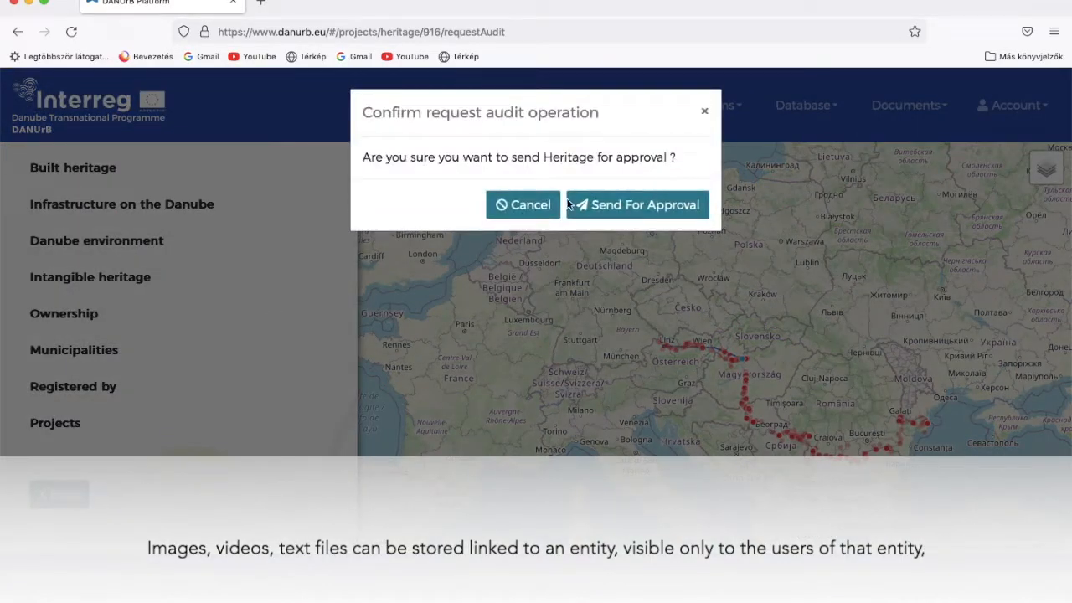